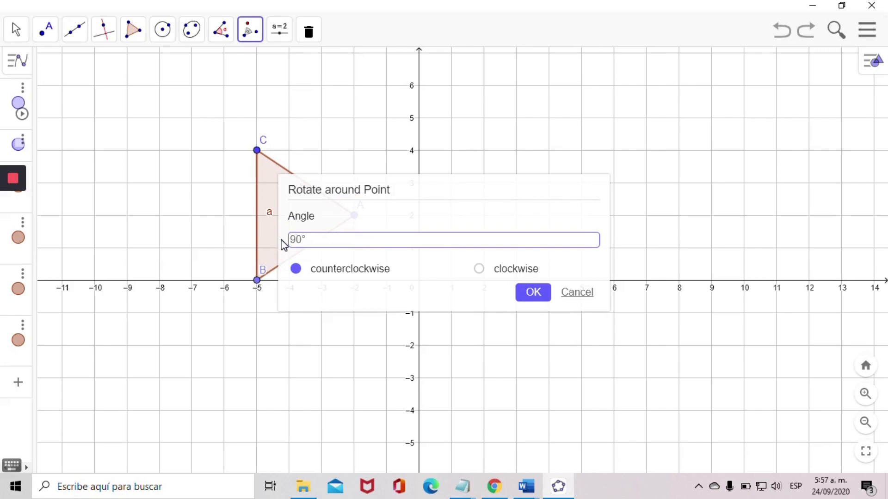
- Rotate the triangle 90° clockwise about vertex A
left_click(479, 269)
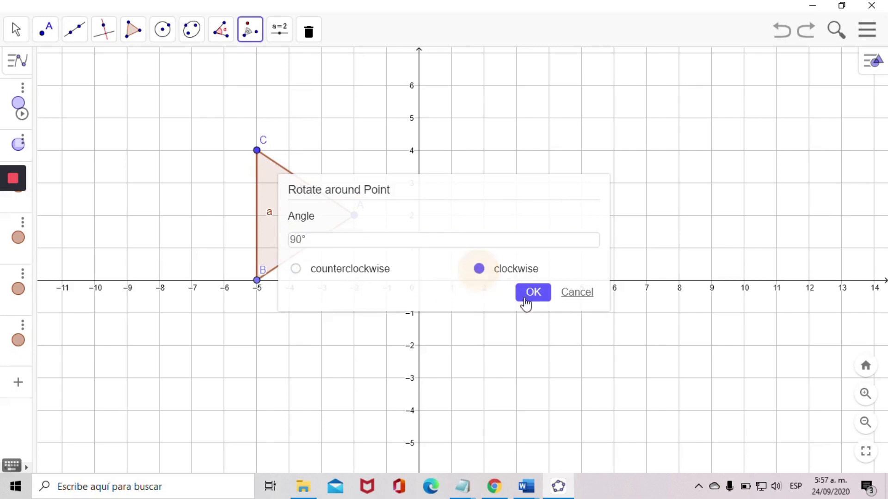
left_click(536, 295)
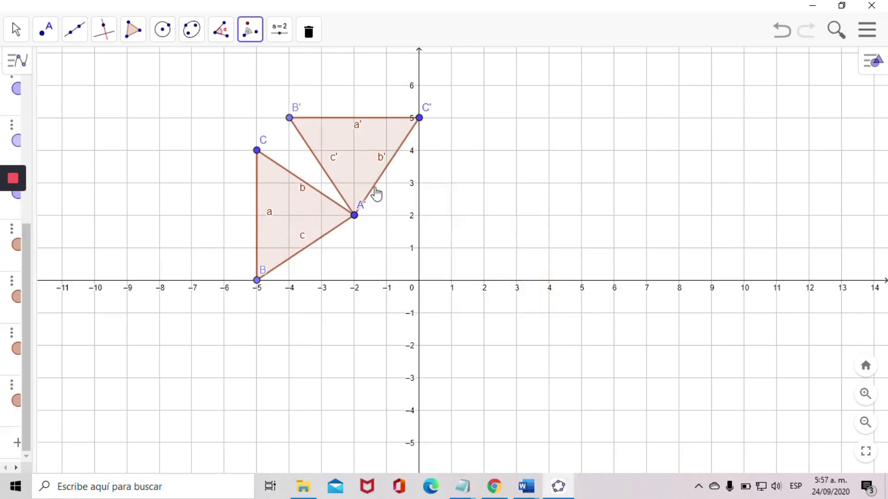
- Rotate the triangle 90° counterclockwise about vertex A, then undo both rotations
left_click(319, 218)
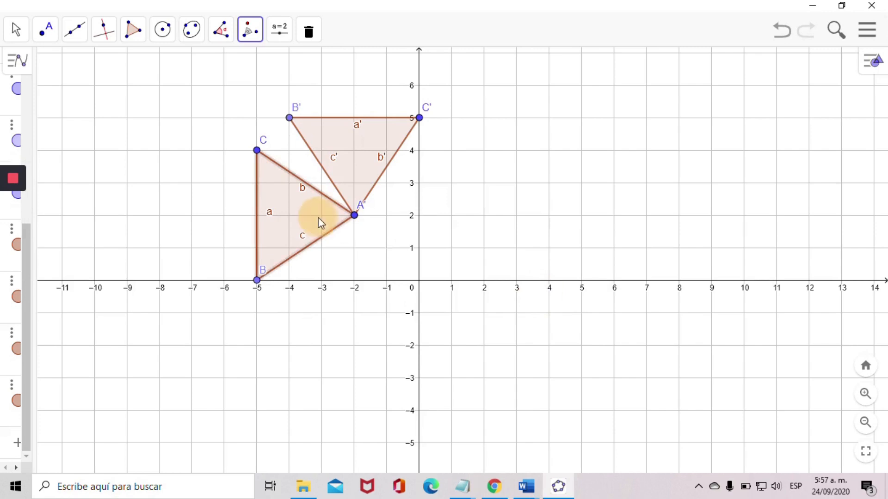
left_click(355, 217)
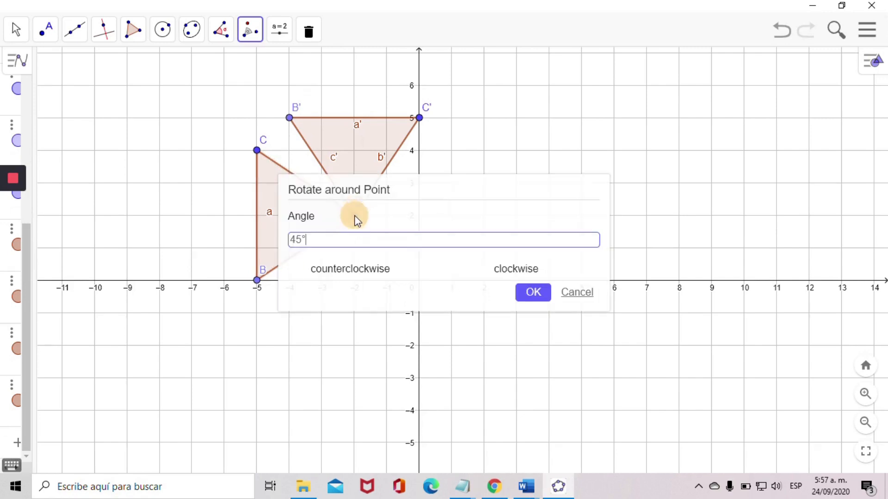
left_click_drag(319, 240, 291, 244)
type("90")
left_click(532, 295)
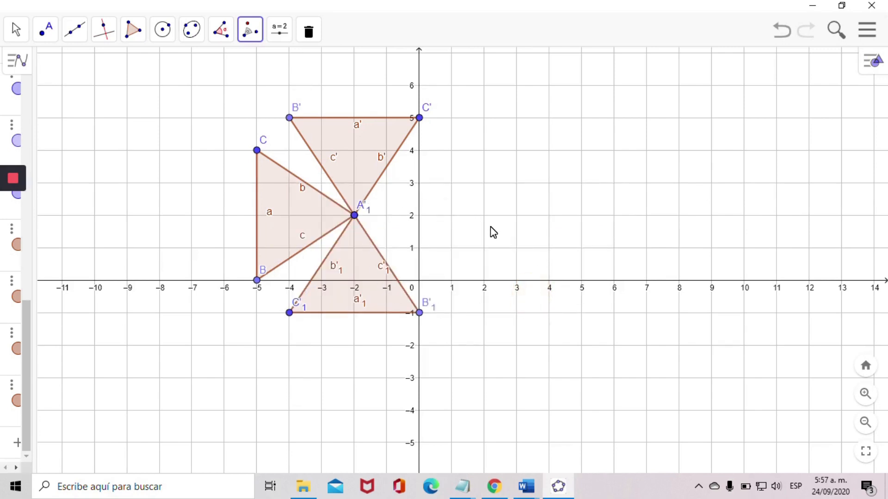
key("ctrl+z")
key("ctrl+z")
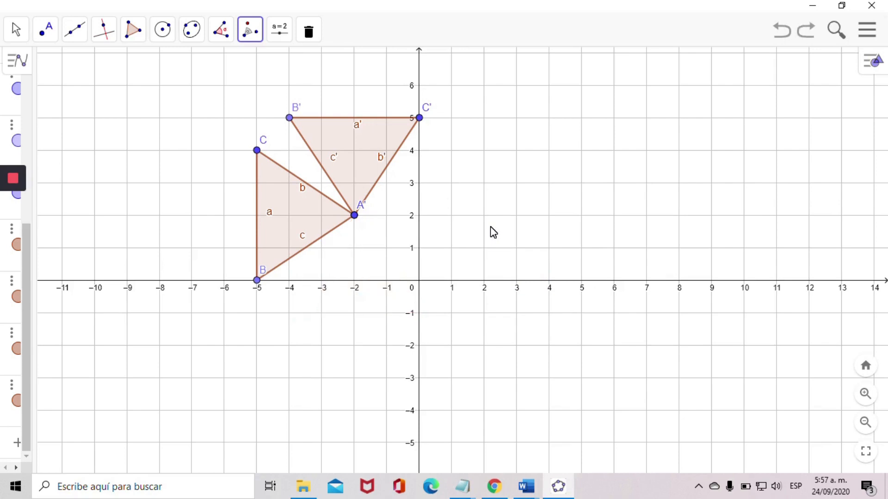
- Rotate the triangle 90° counterclockwise about vertex B, then undo that rotation
left_click(316, 223)
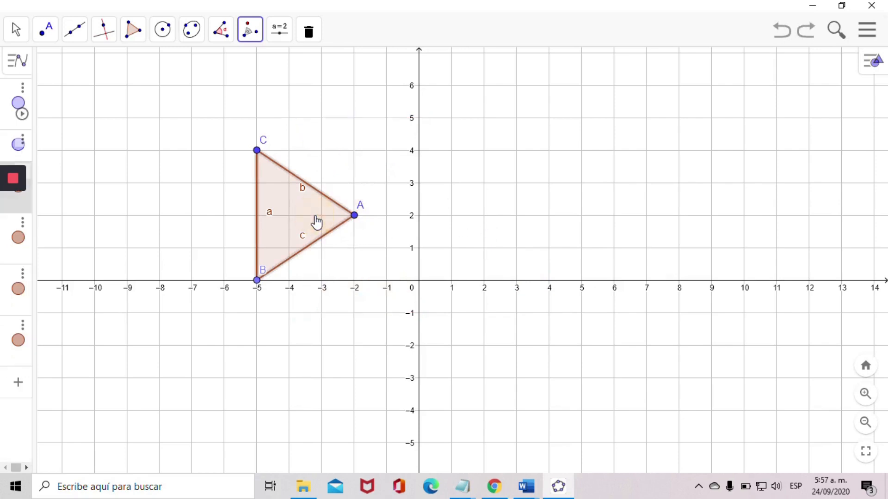
left_click(257, 282)
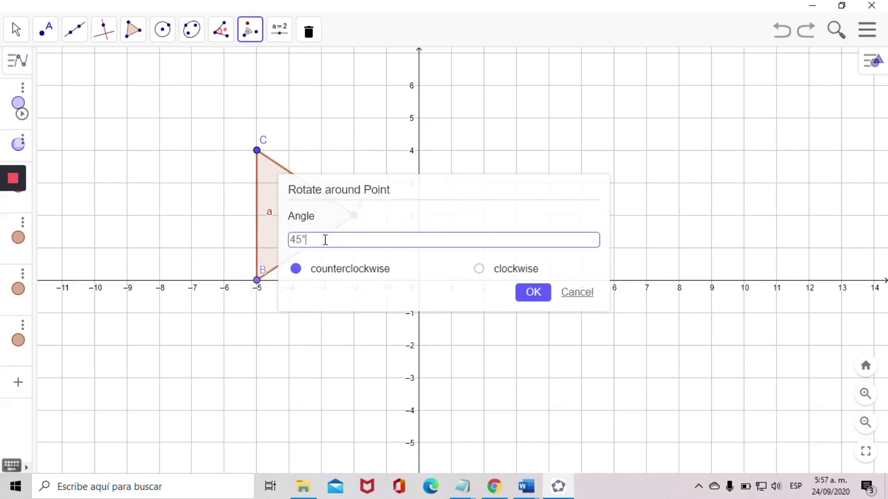
left_click_drag(324, 240, 288, 241)
type("90")
left_click(533, 295)
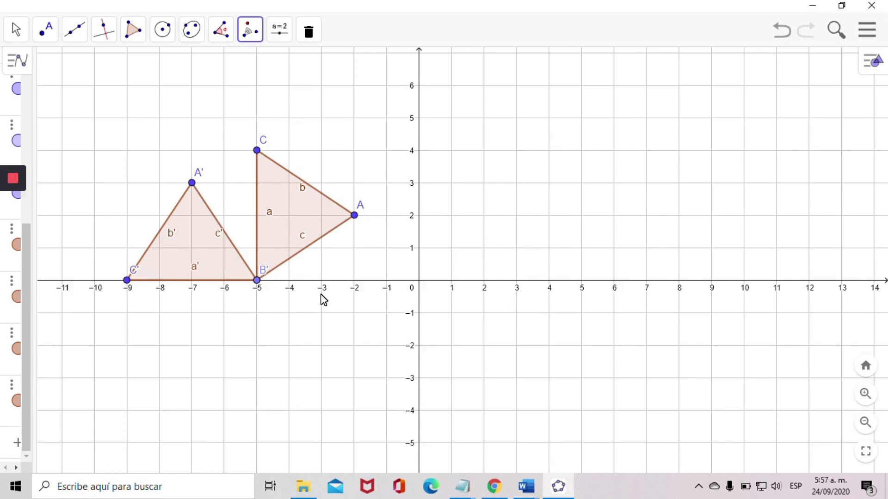
key("ctrl+z")
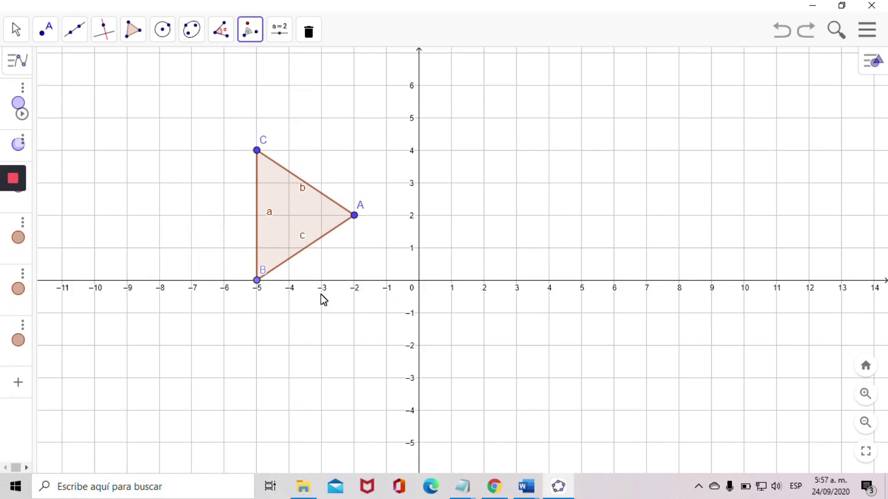
- Place a new point D at the origin with the Point tool
left_click(44, 33)
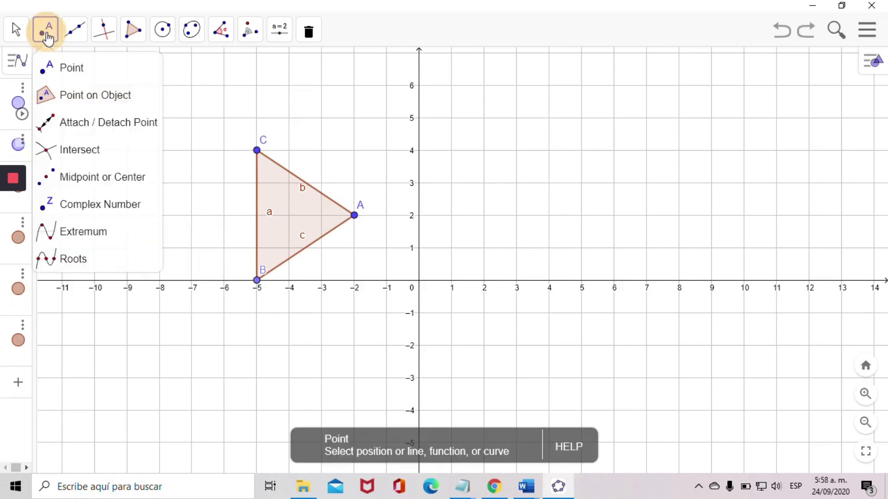
left_click(68, 73)
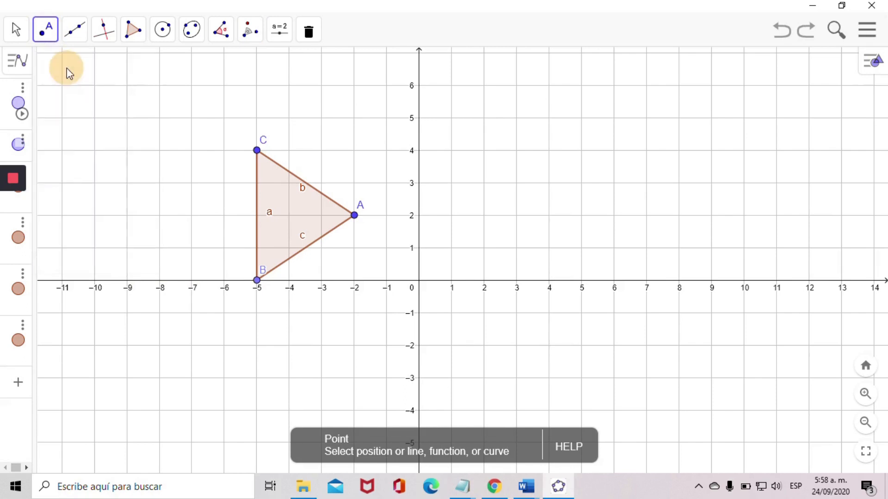
left_click(419, 281)
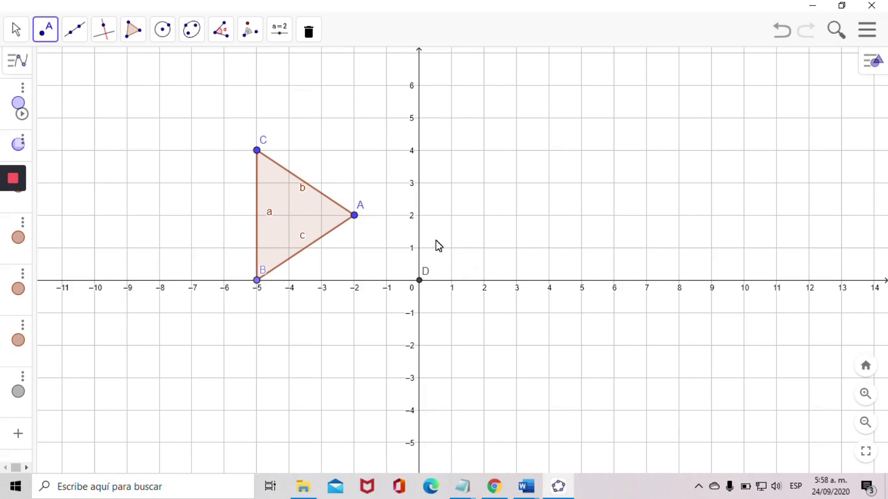
- Rotate the triangle 90° counterclockwise about point D, then undo the rotation
left_click(249, 30)
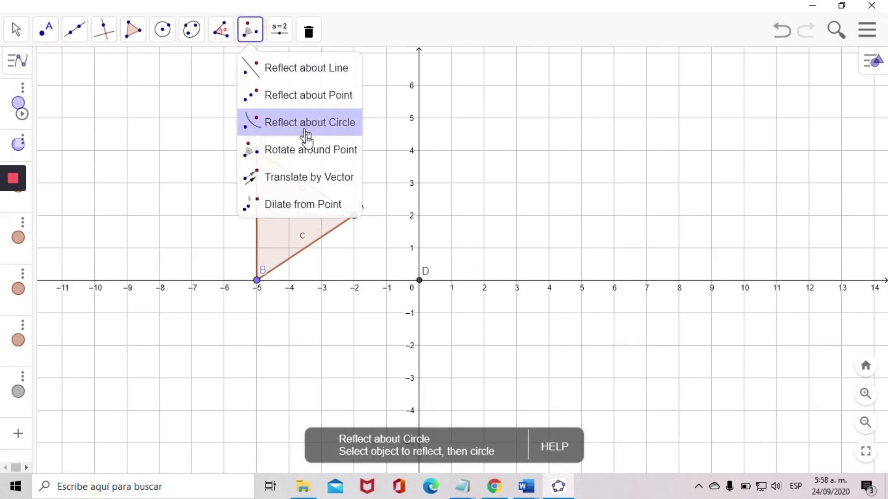
left_click(300, 151)
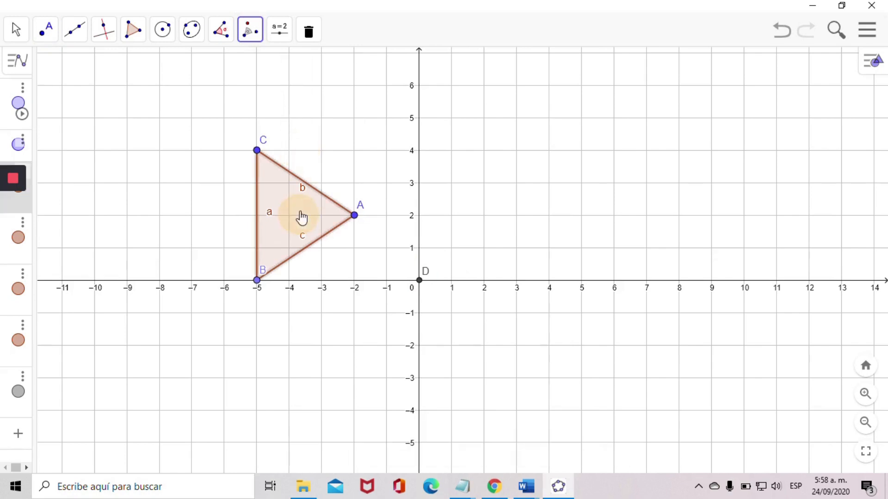
left_click(419, 282)
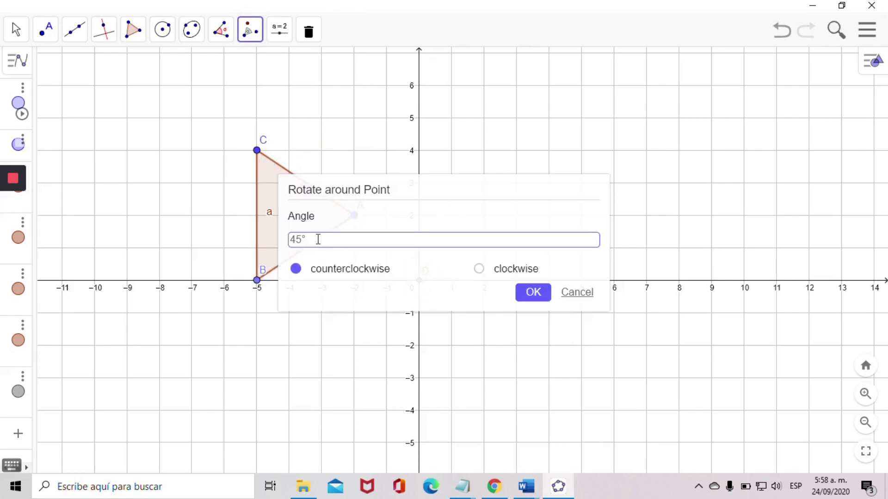
left_click_drag(318, 239, 290, 246)
type("90")
left_click(539, 294)
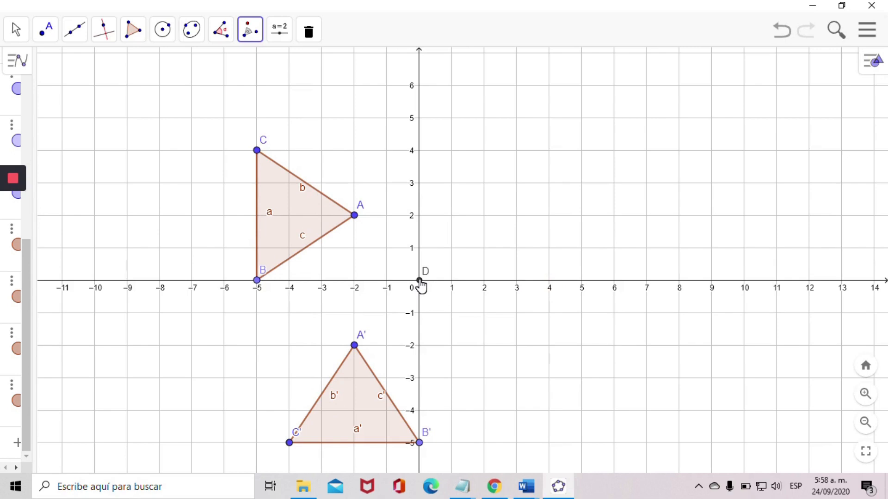
key("ctrl+z")
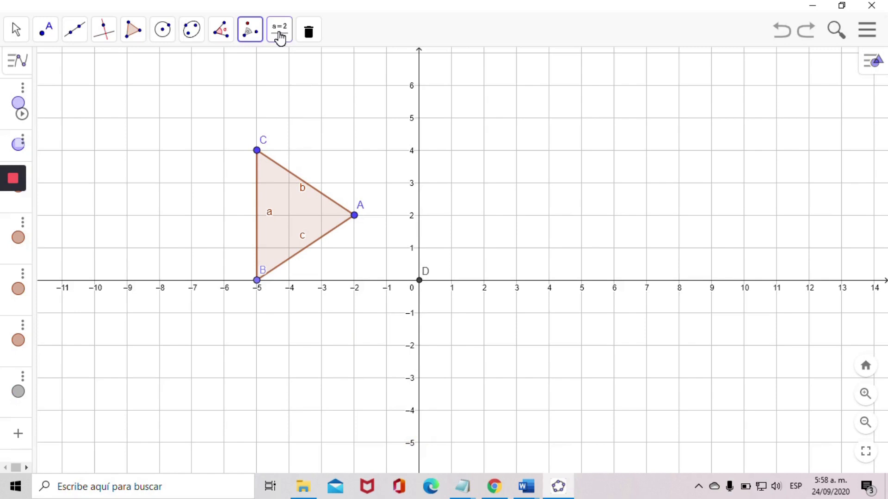
- Create an Angle-type slider named R in the empty area of the graphics view
left_click(279, 38)
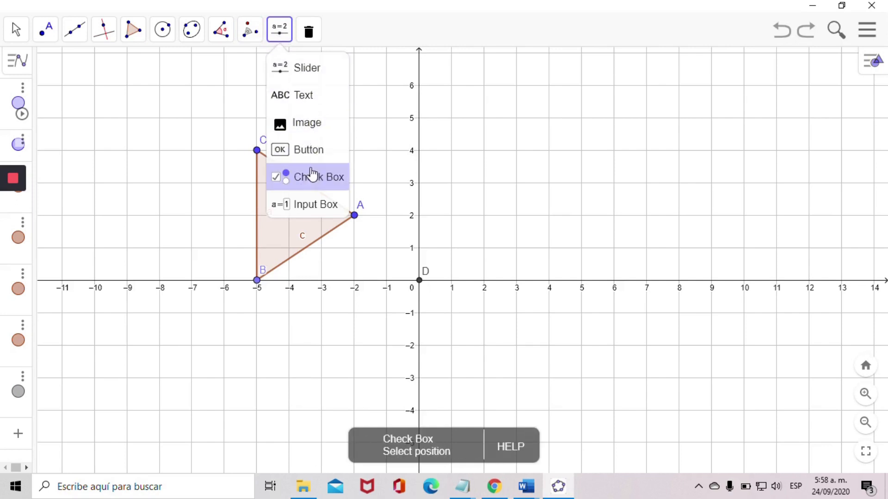
left_click(298, 73)
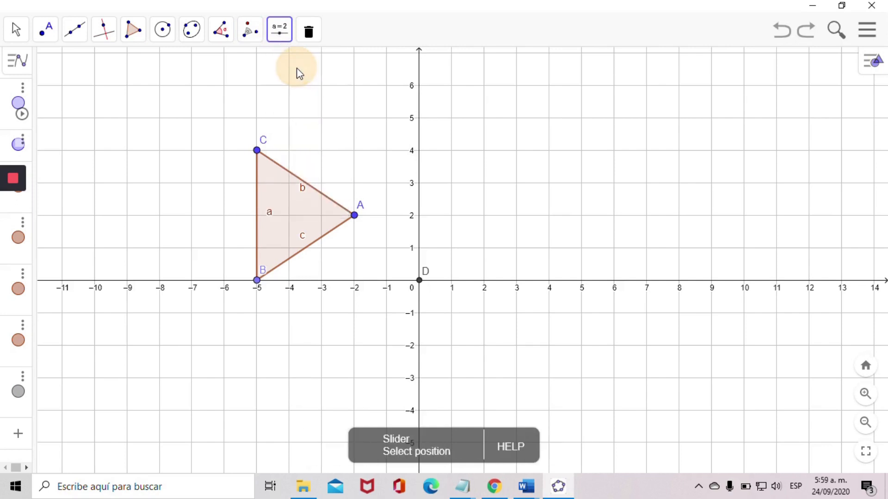
left_click(636, 129)
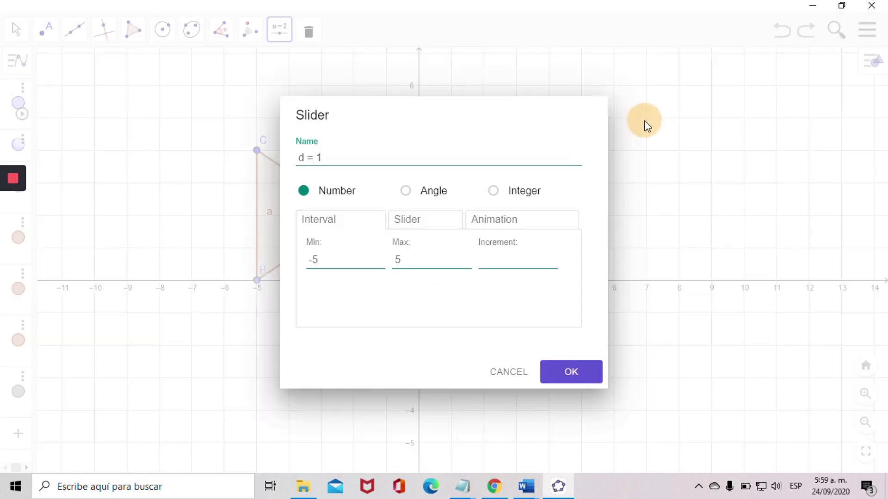
left_click(406, 193)
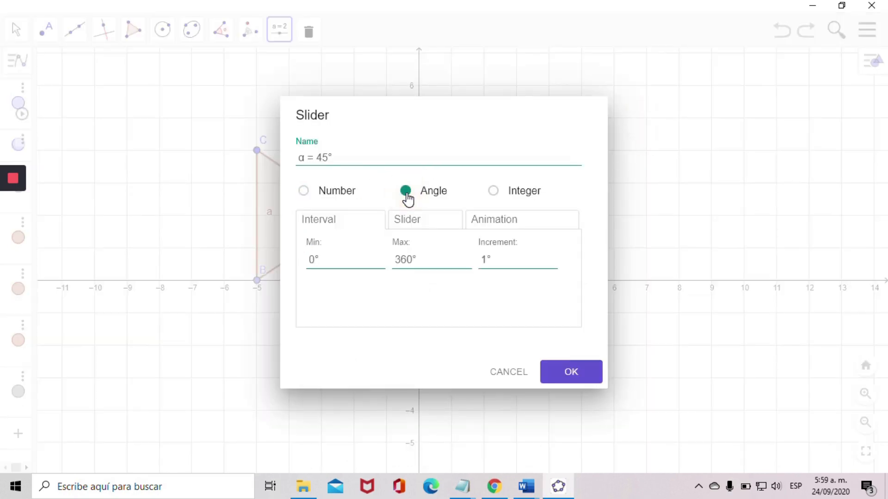
left_click_drag(339, 160, 287, 162)
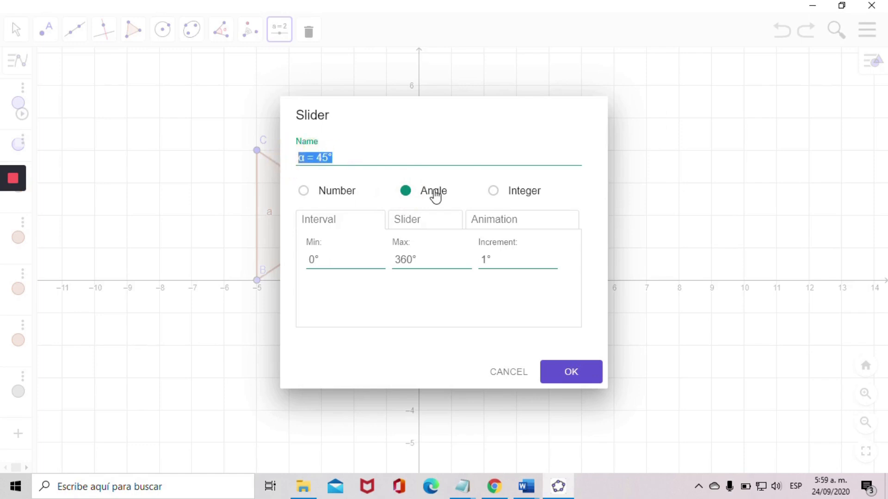
type("R")
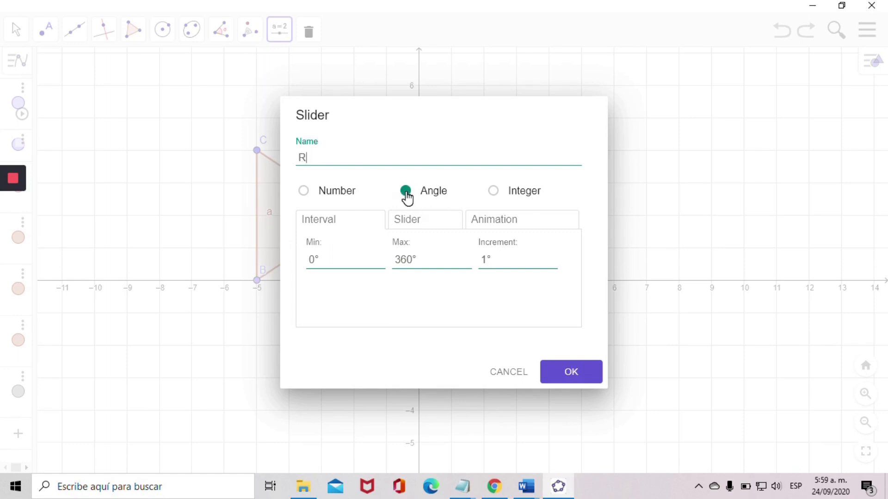
left_click(562, 378)
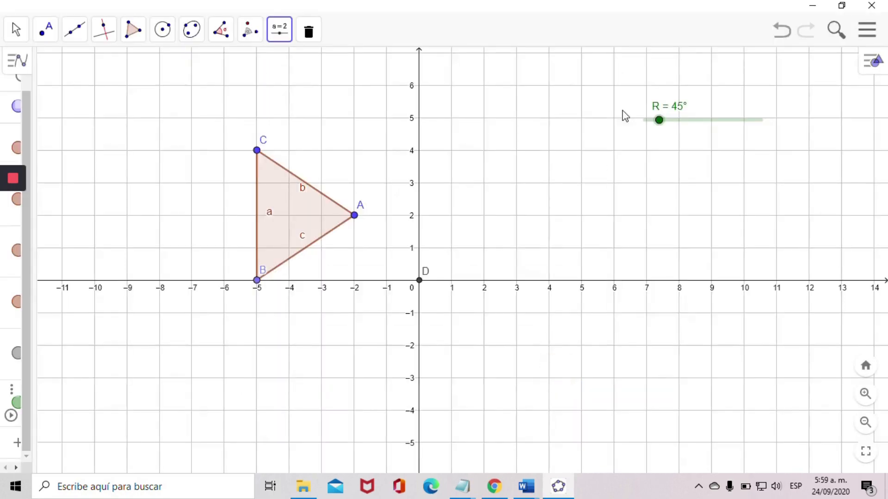
- Rotate the triangle counterclockwise about vertex A using the slider R as the angle
left_click(251, 40)
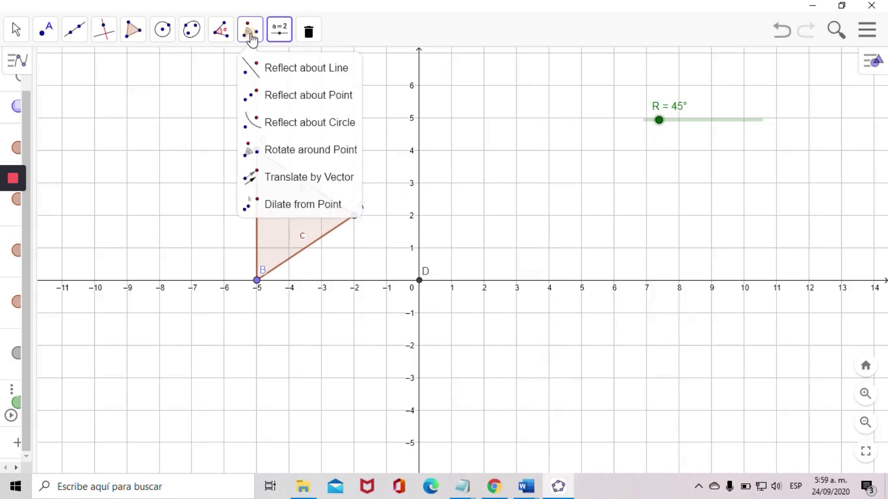
left_click(299, 155)
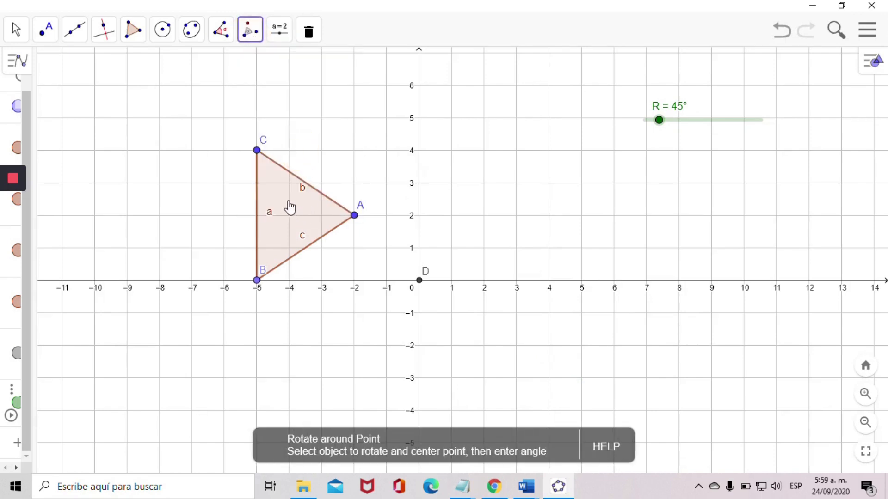
left_click(294, 212)
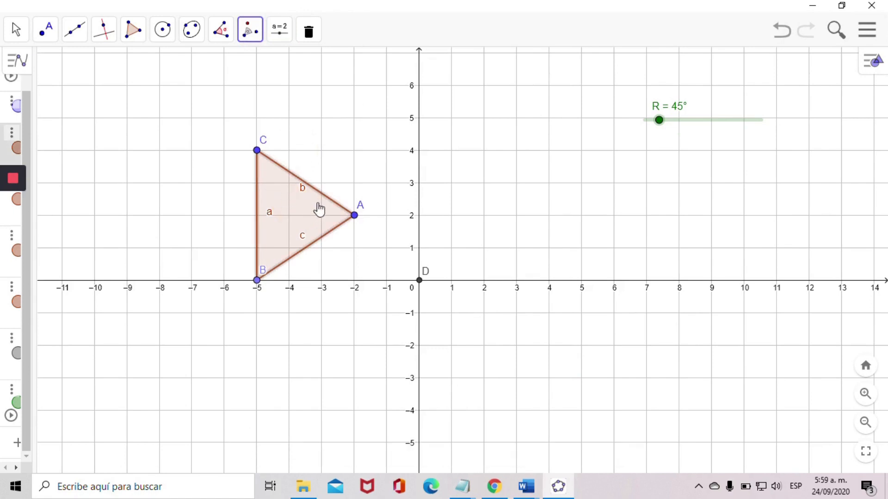
left_click(354, 215)
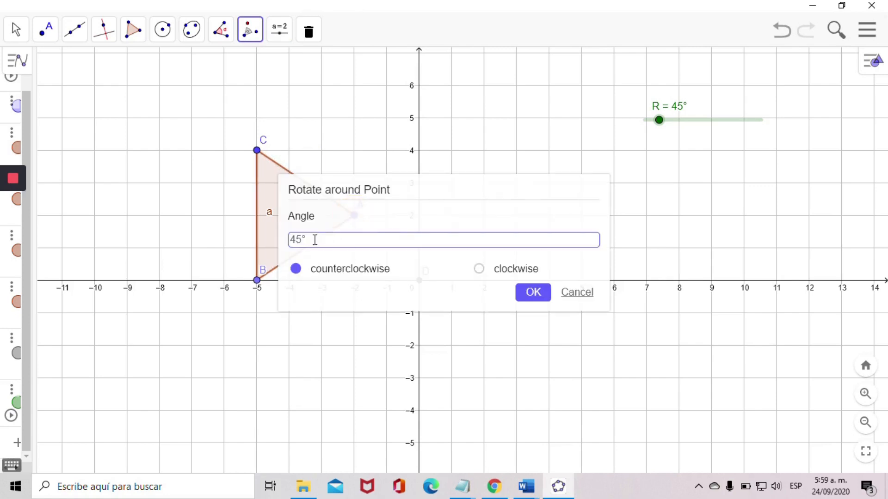
left_click_drag(314, 239, 287, 240)
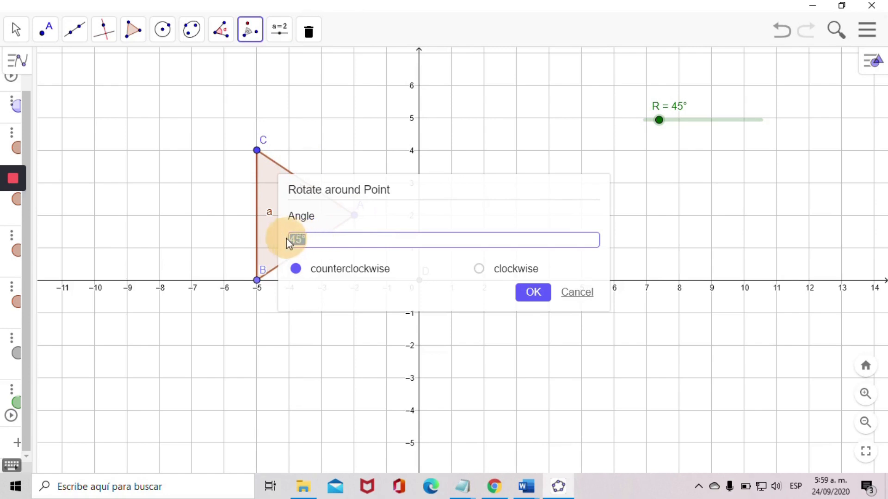
type("R")
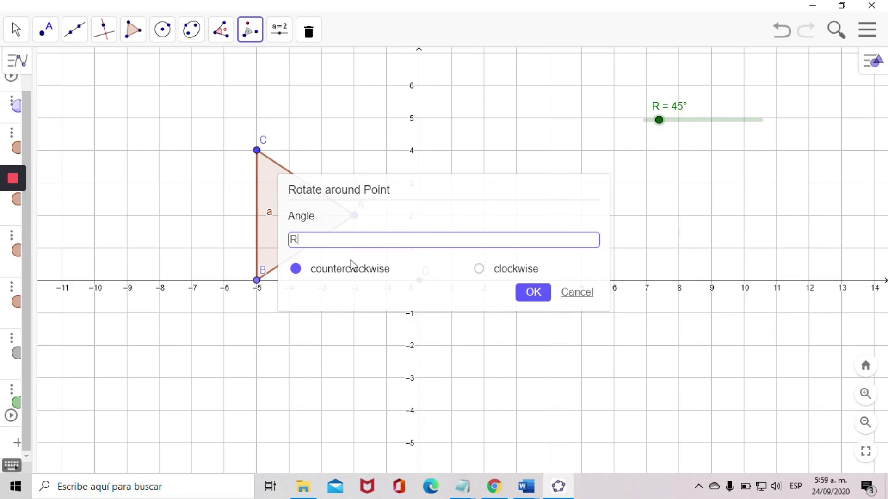
left_click(536, 296)
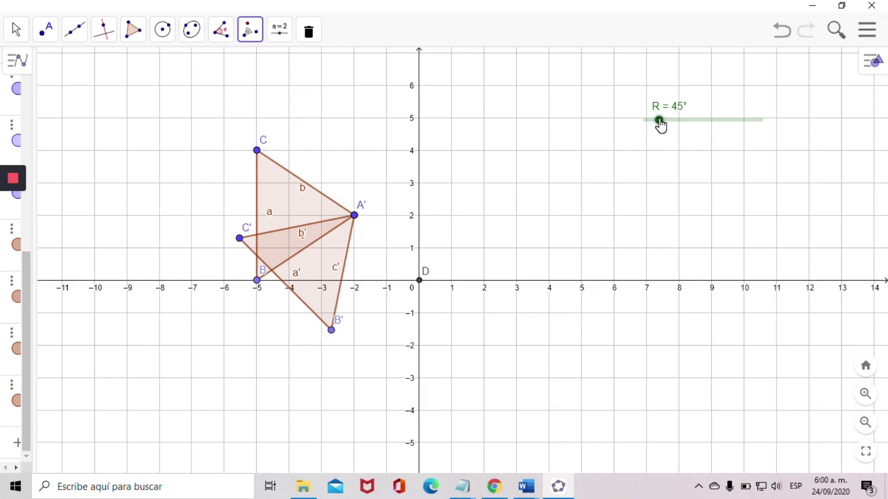
- Set the slider R to 180°
left_click_drag(660, 123, 703, 123)
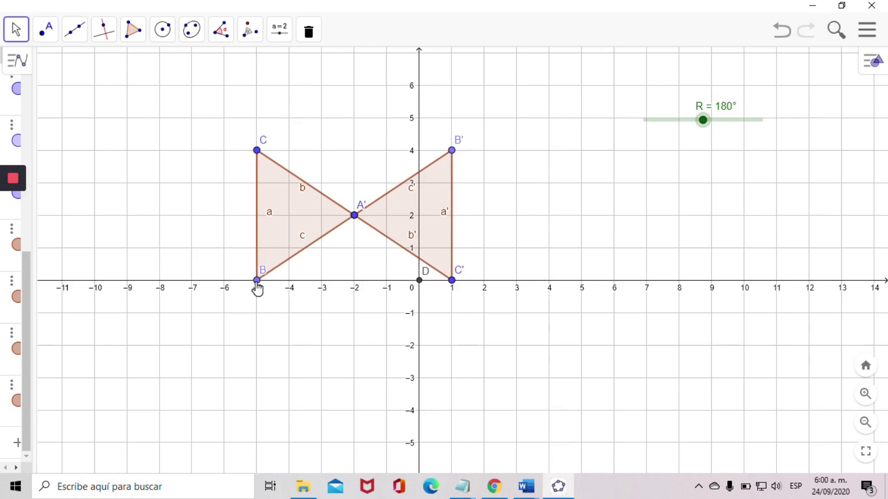
- Draw a line through points B and B' with the Line tool
left_click(96, 71)
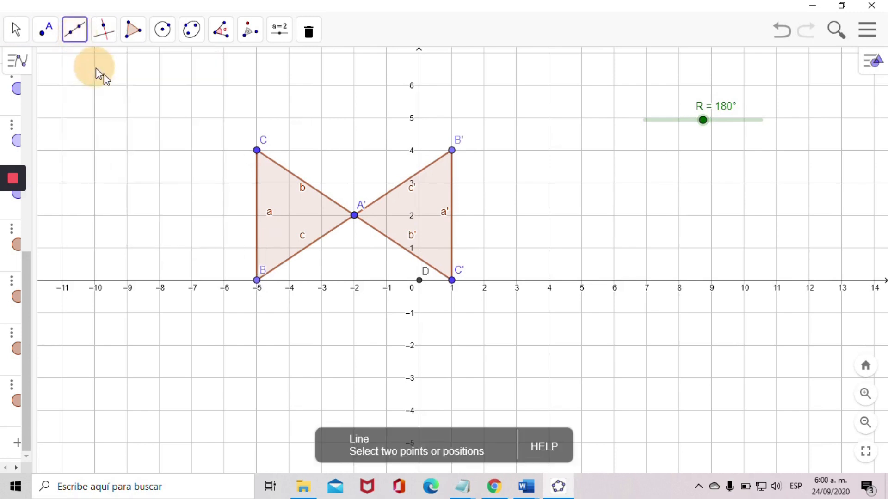
left_click(257, 280)
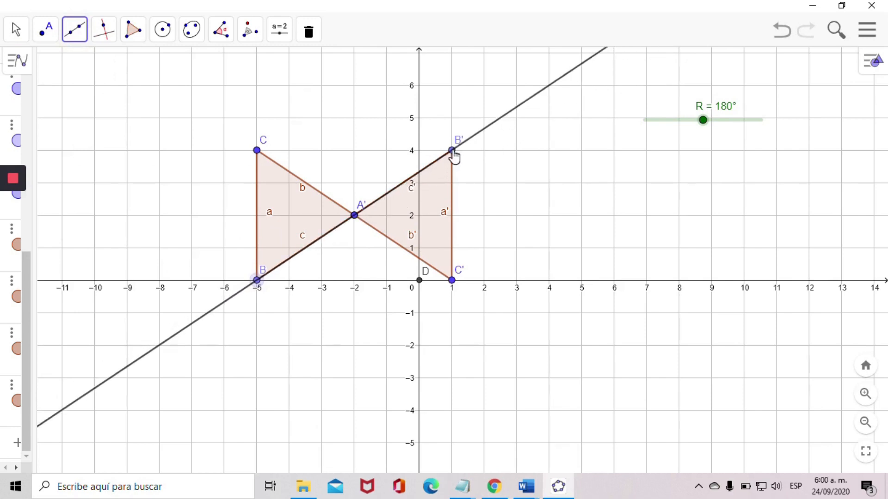
- Finish placing the line through B and B'
left_click(452, 152)
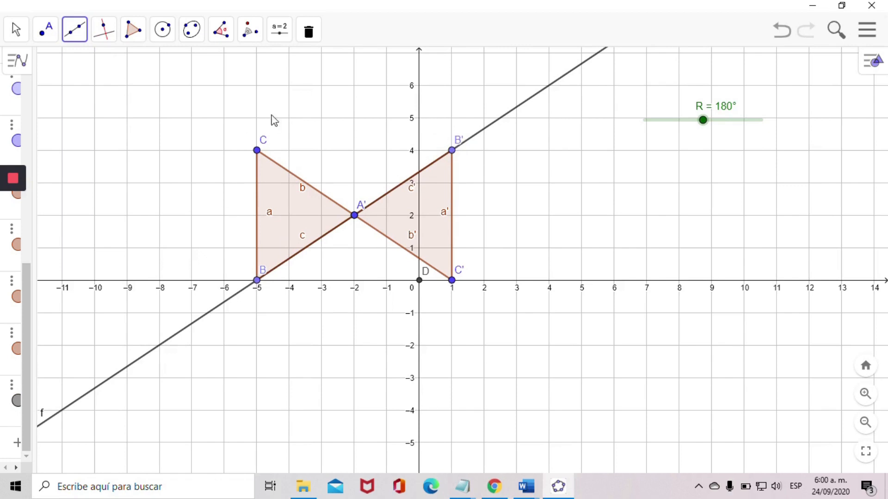
mouse_move(11, 289)
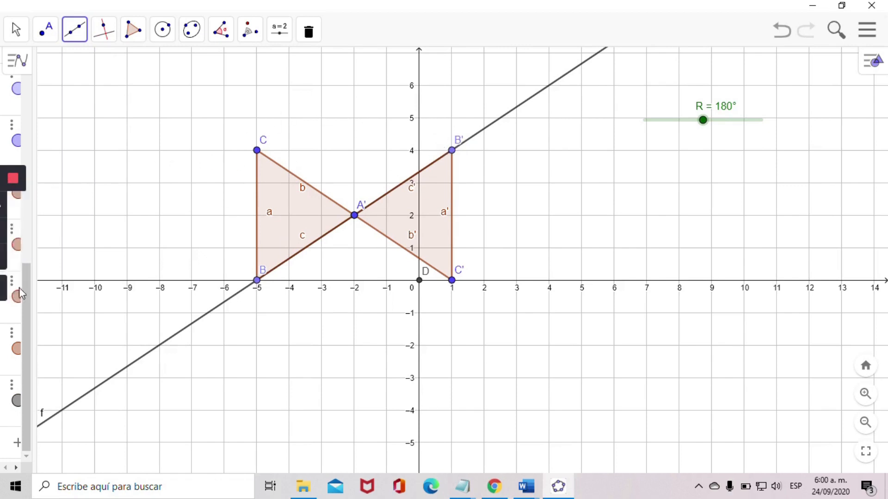
left_click(13, 289)
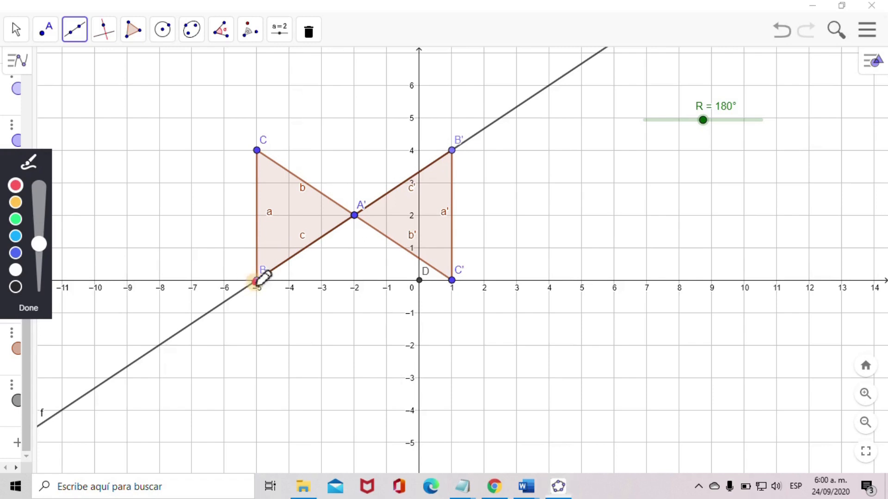
mouse_move(255, 280)
left_mouse_down()
mouse_move(236, 219)
mouse_move(237, 140)
mouse_move(288, 106)
mouse_move(394, 119)
mouse_move(451, 138)
mouse_move(453, 148)
left_mouse_up()
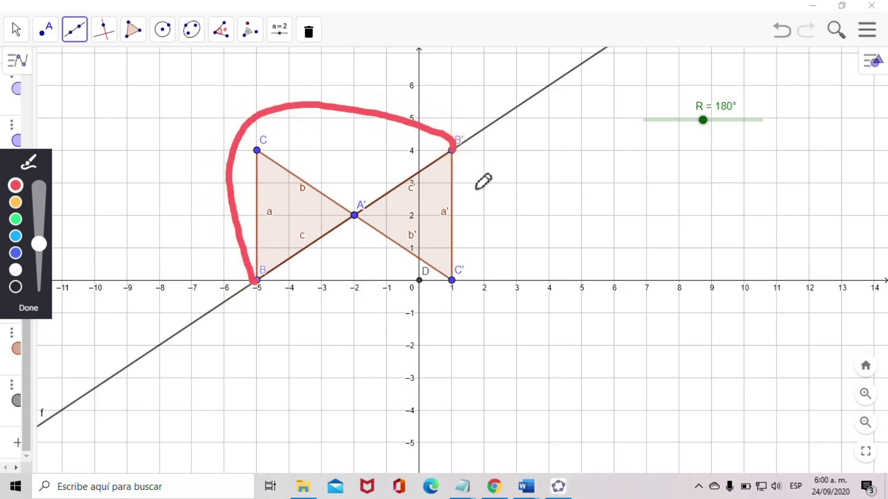
key("ctrl+z")
mouse_move(452, 150)
left_mouse_down()
mouse_move(467, 196)
mouse_move(471, 286)
mouse_move(370, 327)
mouse_move(259, 286)
left_mouse_up()
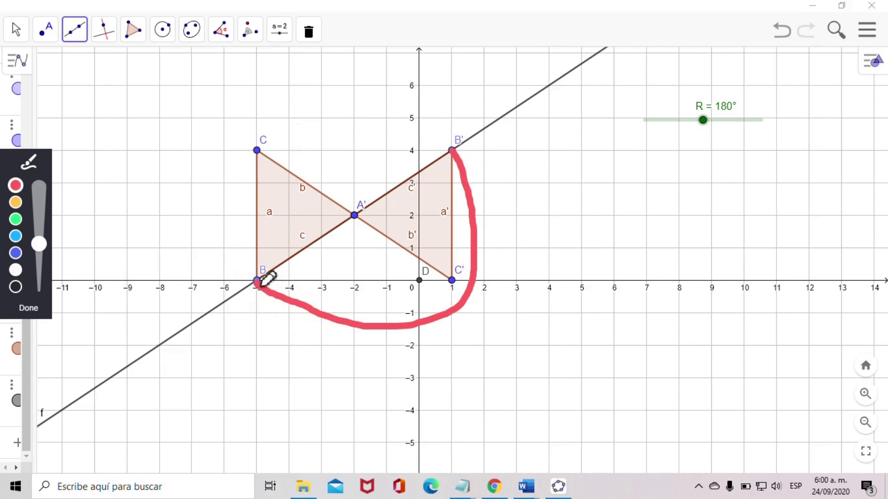
key("ctrl+z")
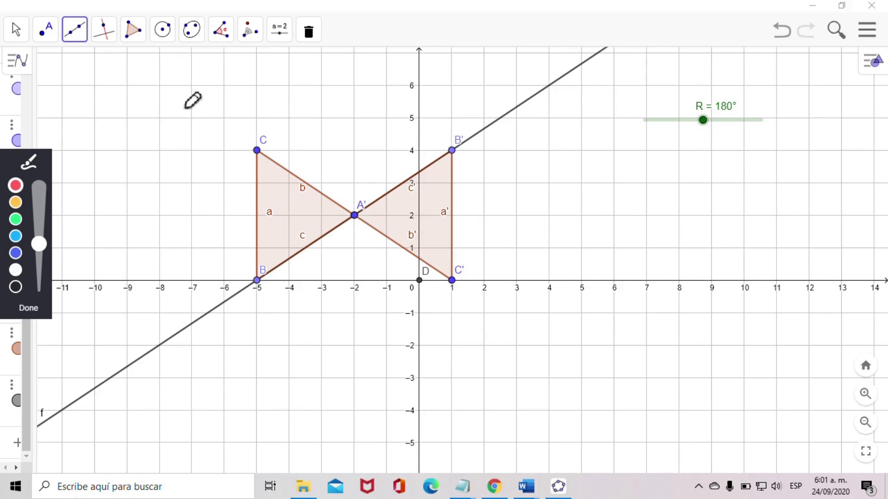
left_click(171, 104)
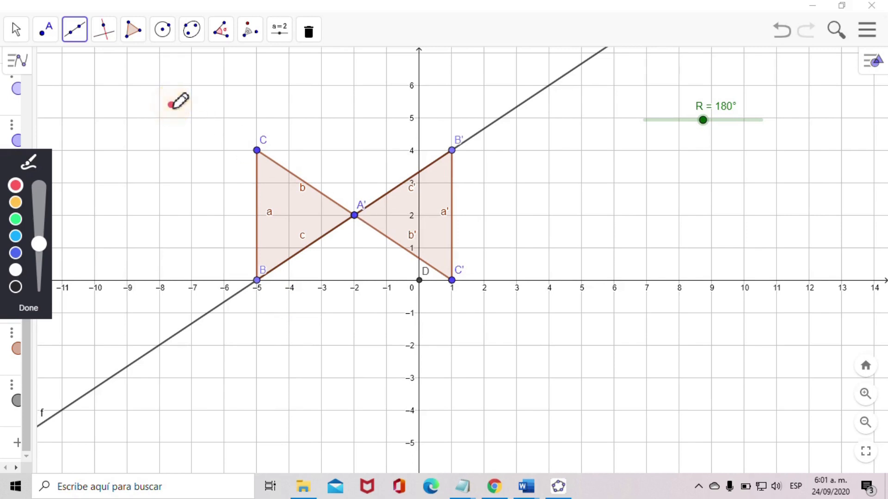
left_click(28, 308)
- Undo the last three actions, removing the line and the rotated copy of the triangle
key("ctrl+z")
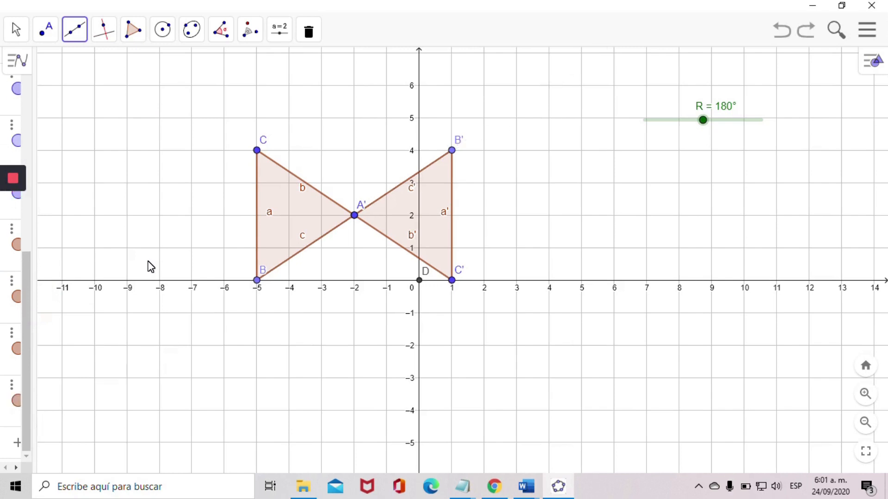
key("ctrl+z")
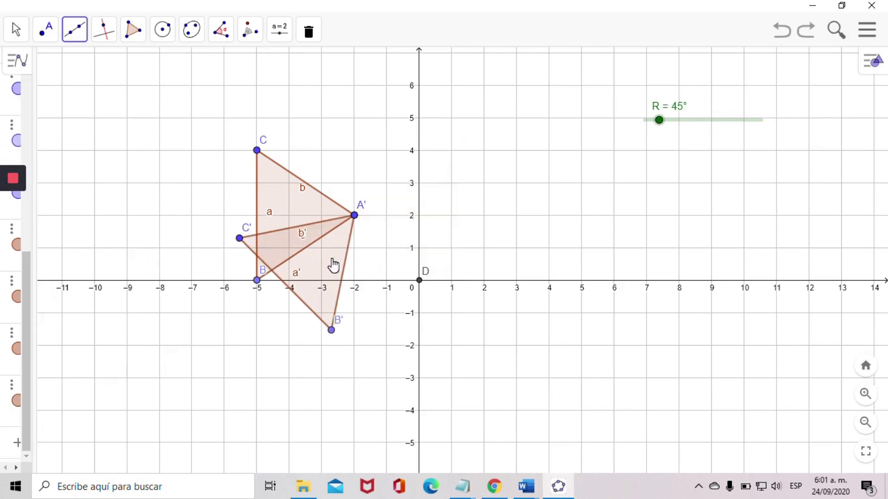
key("ctrl+z")
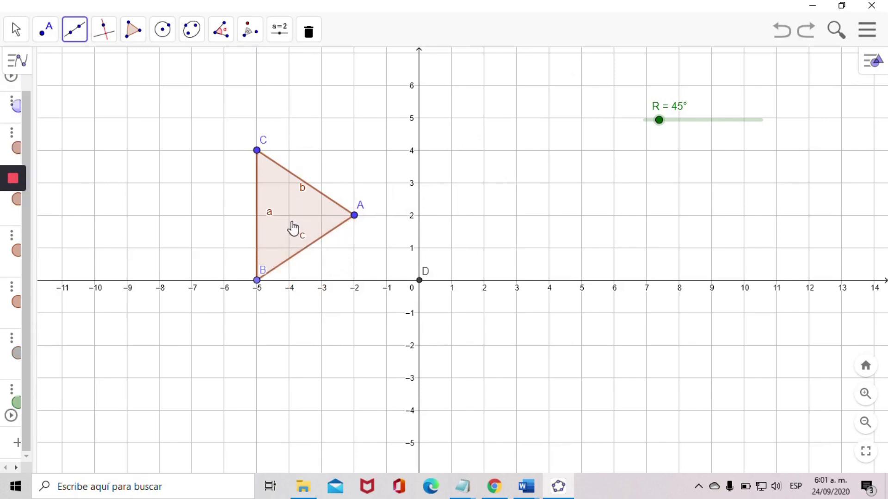
- Rotate the triangle counterclockwise about point D at the origin, using slider R as the angle
left_click(289, 215)
left_click(250, 32)
left_click(286, 156)
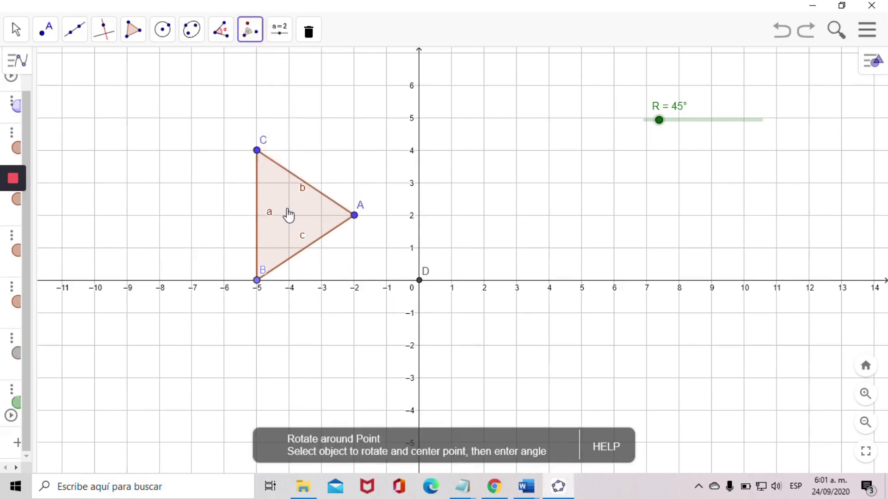
left_click(289, 220)
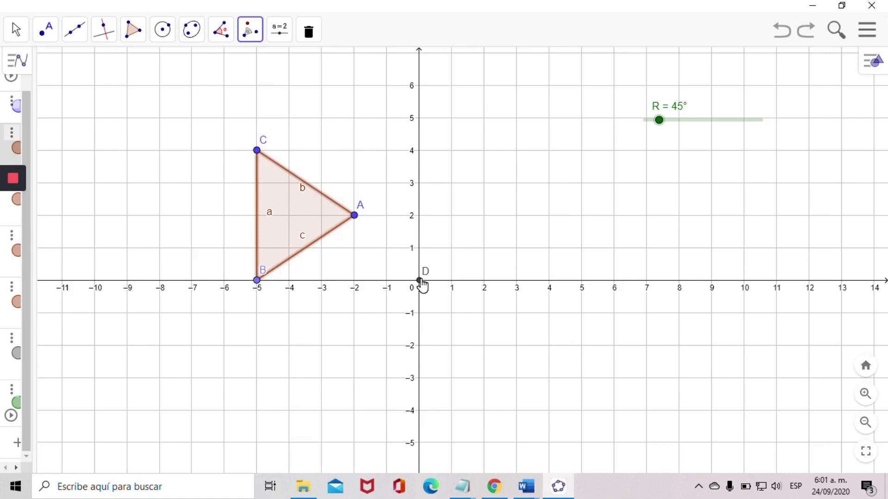
left_click(420, 280)
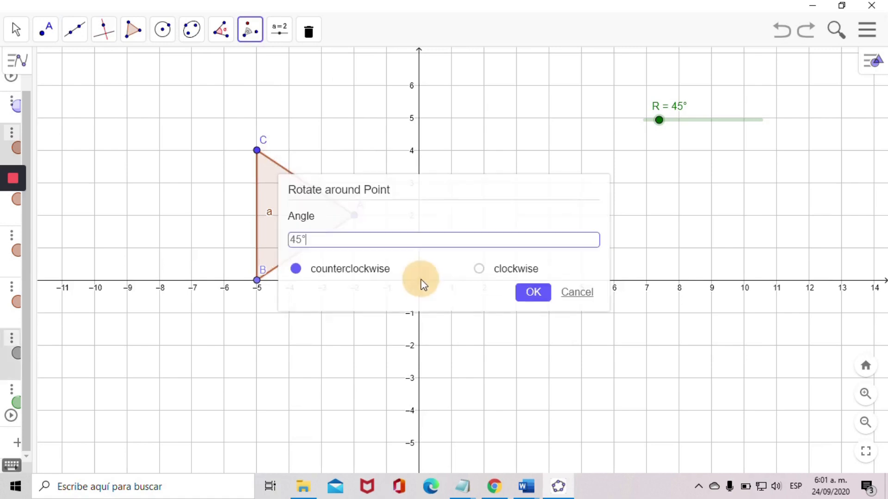
double_click(310, 245)
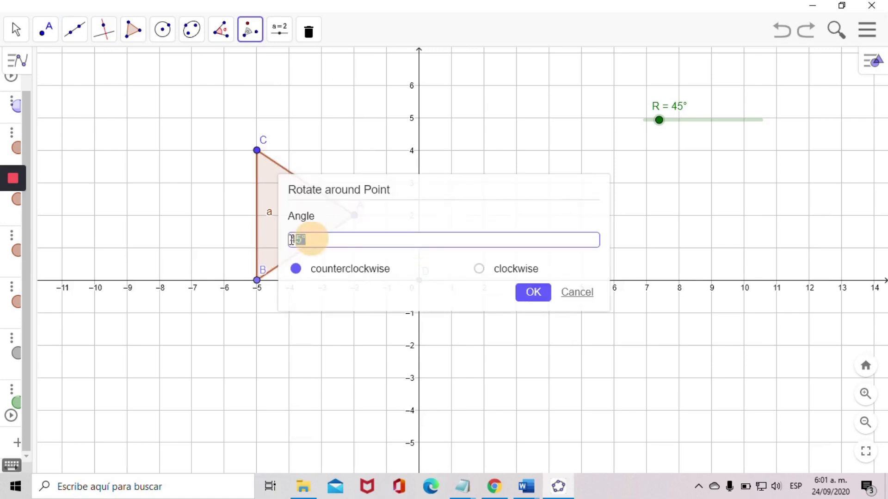
type("R")
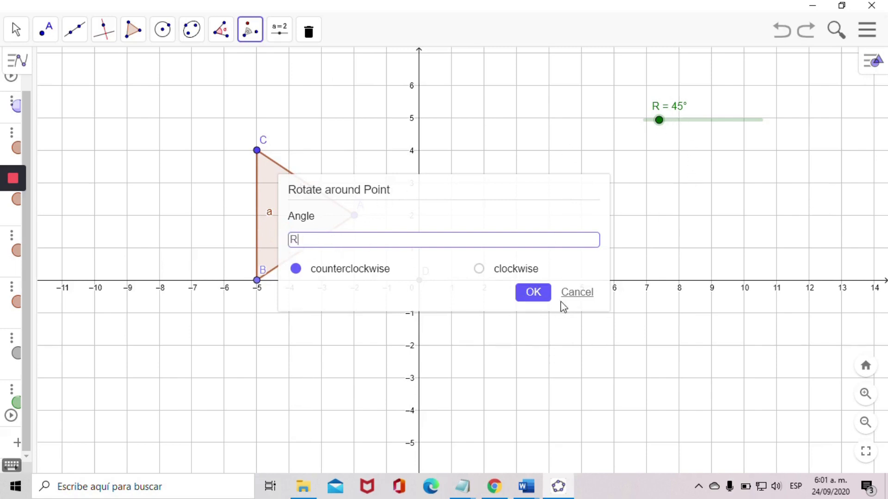
left_click(534, 298)
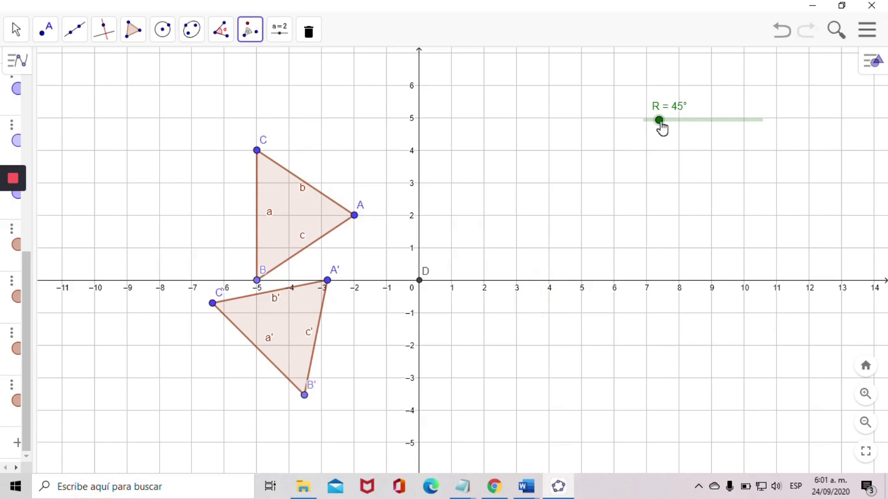
- Move slider R through its range and set it to 90°
left_click_drag(662, 127, 770, 123)
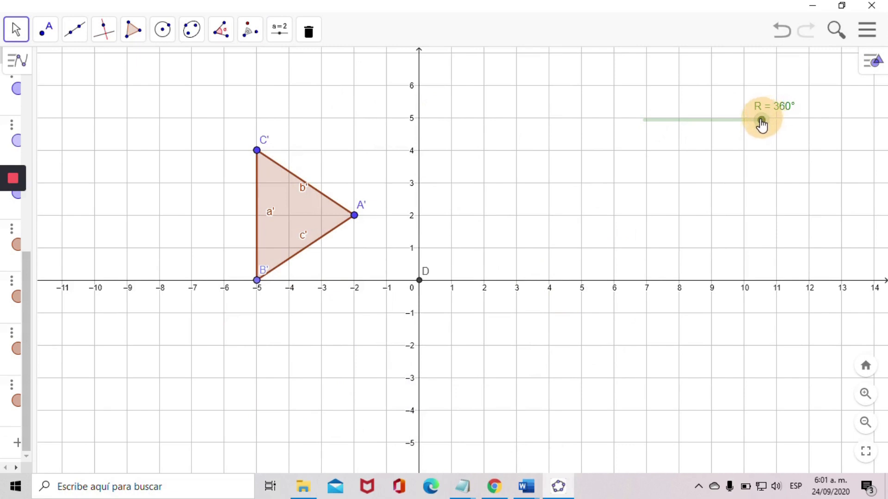
left_click_drag(761, 123, 703, 122)
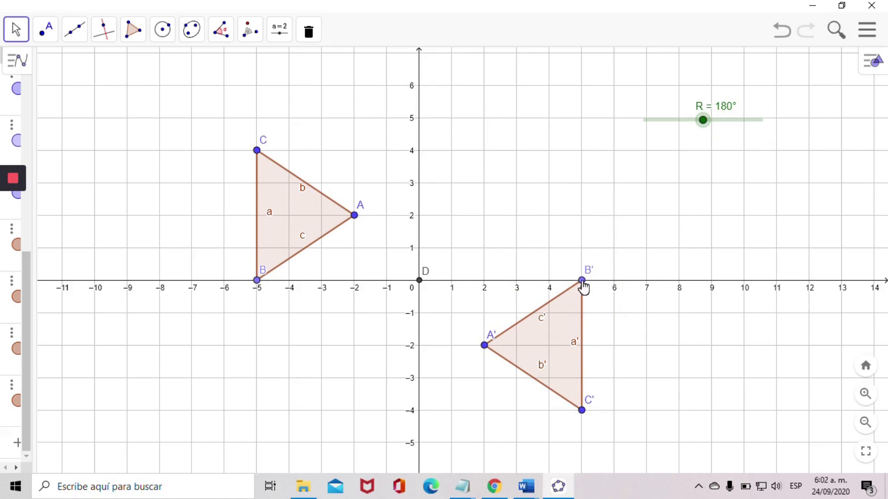
left_click_drag(703, 121, 674, 122)
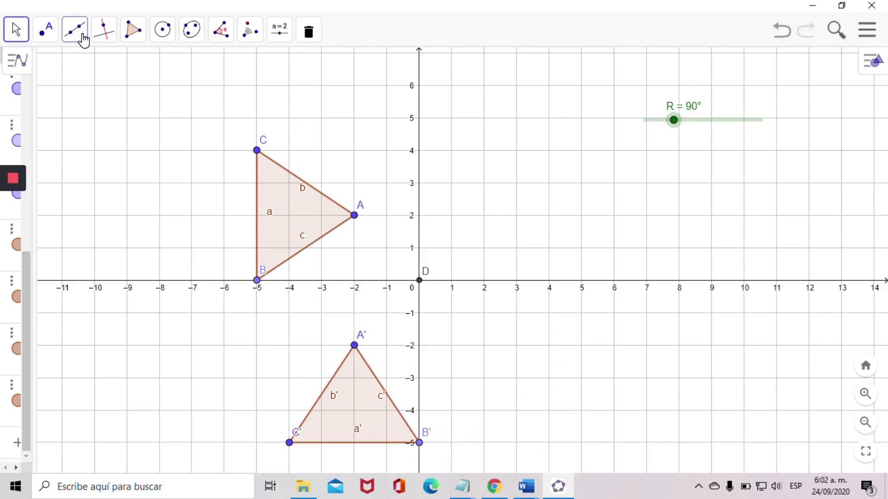
- Draw lines through points C and B and through points B' and C' with the Line tool
left_click(76, 37)
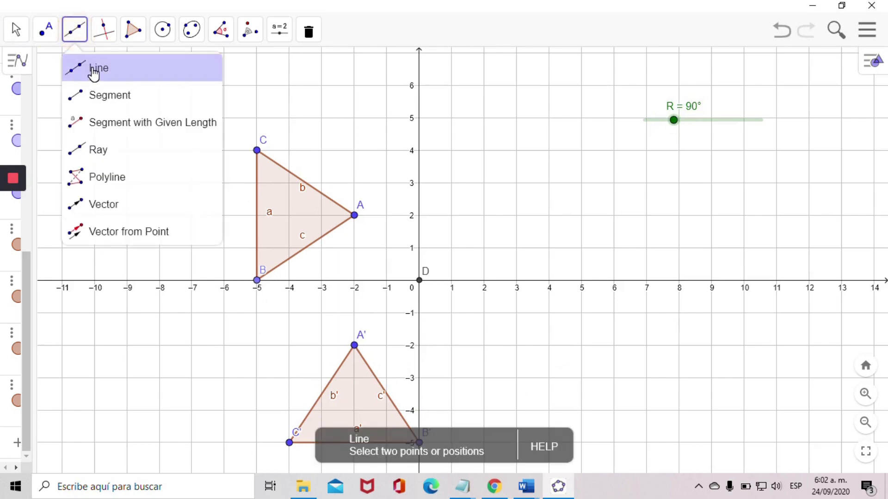
left_click(95, 69)
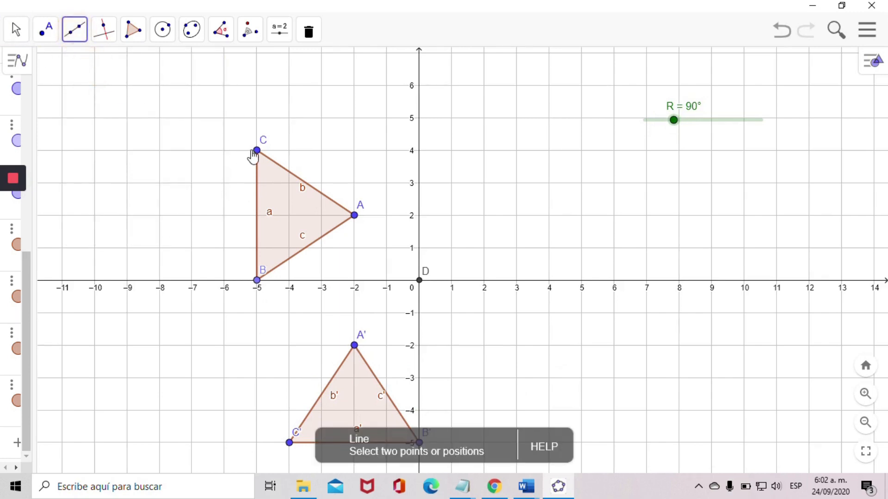
left_click(257, 152)
left_click(257, 280)
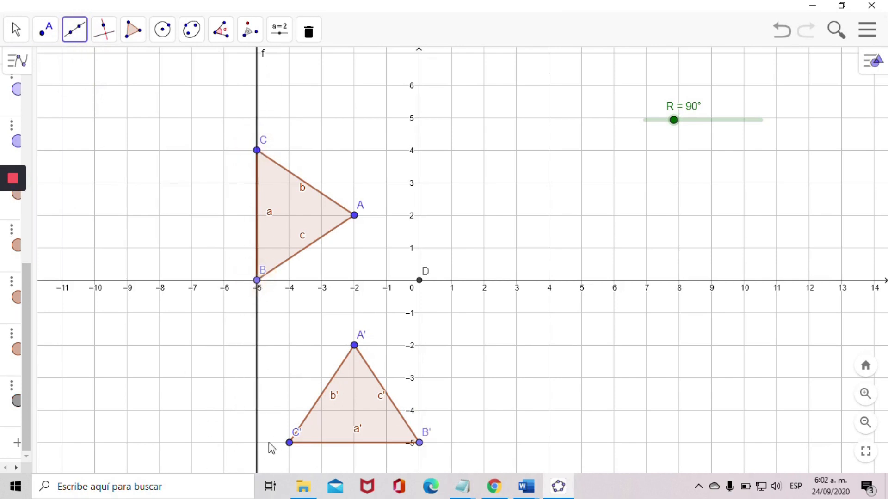
left_click(421, 446)
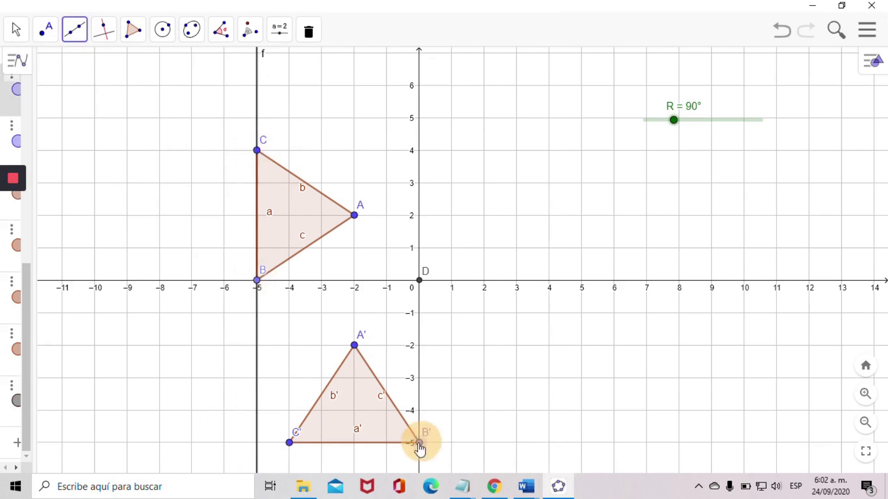
left_click(289, 443)
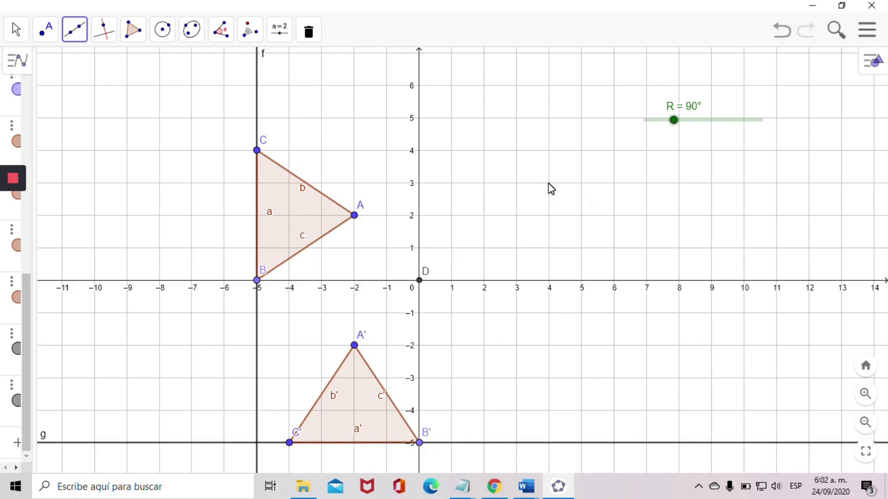
- Set slider R to 190°
left_click_drag(674, 121, 706, 122)
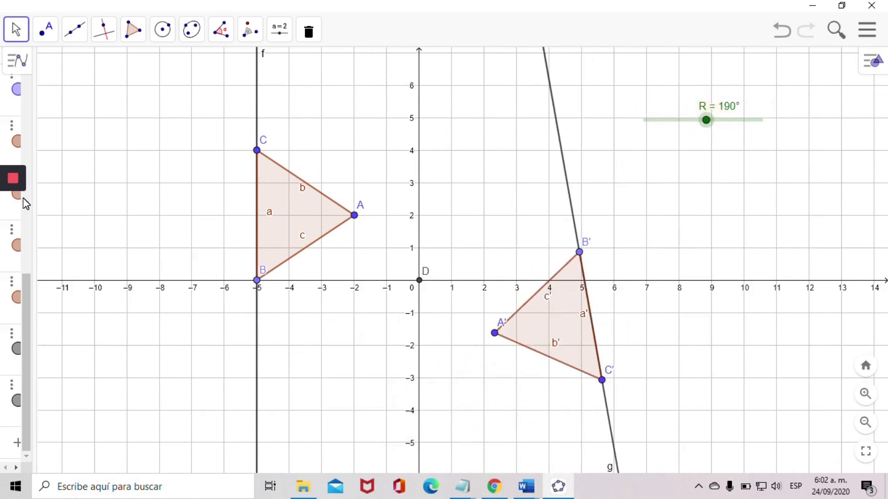
mouse_move(20, 198)
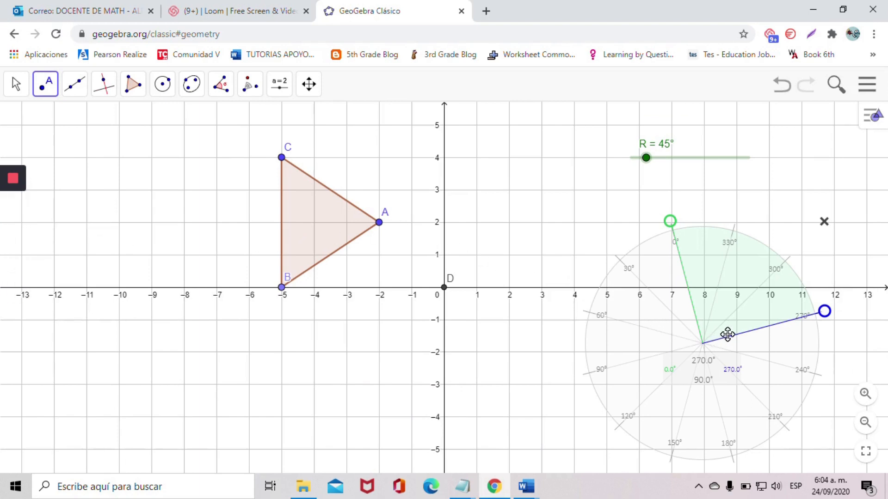
- Move the protractor so its centre sits on point D at the origin
left_click_drag(727, 335, 576, 264)
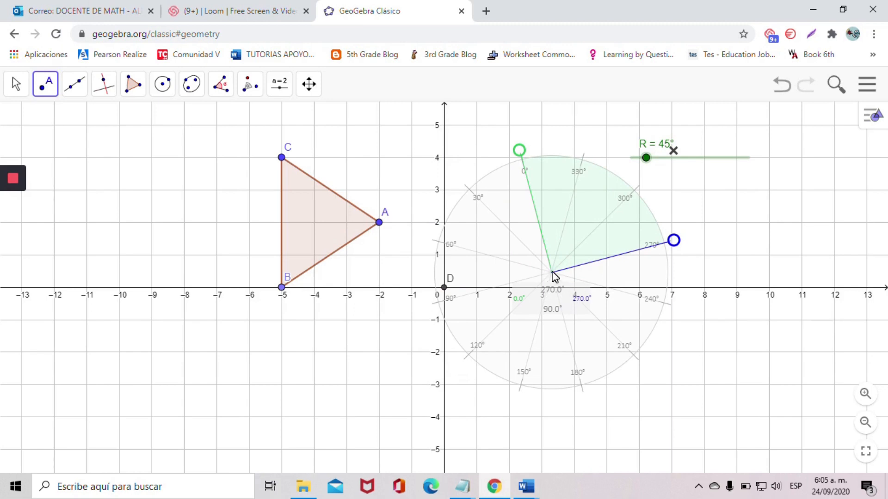
left_click_drag(581, 252, 472, 267)
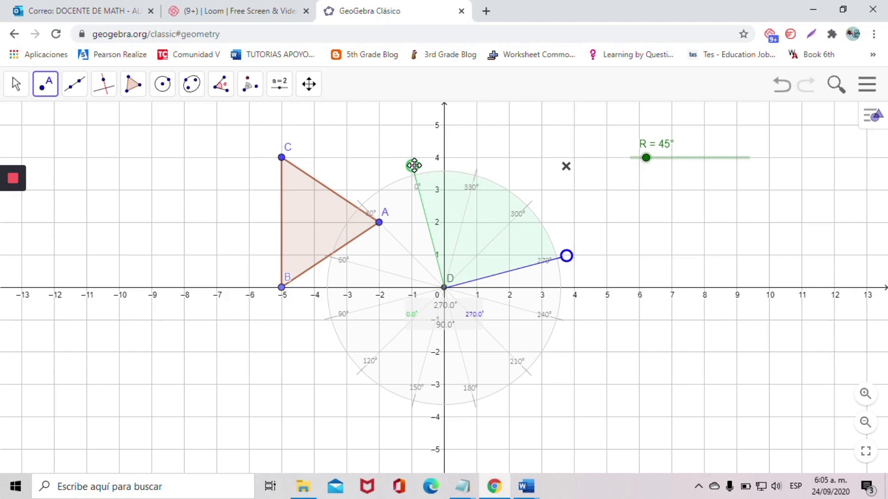
- Rotate the protractor about D so its zero arm passes through vertex A
left_click(528, 222)
mouse_move(549, 169)
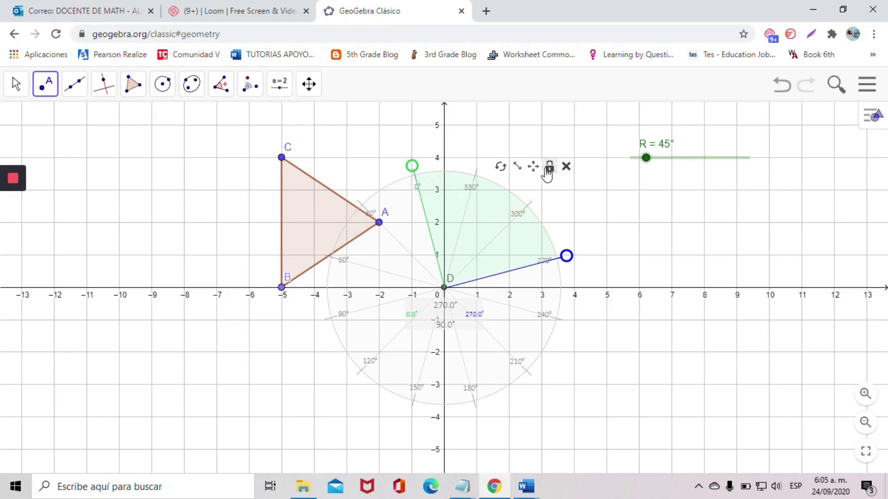
left_click(502, 169)
left_click(414, 176)
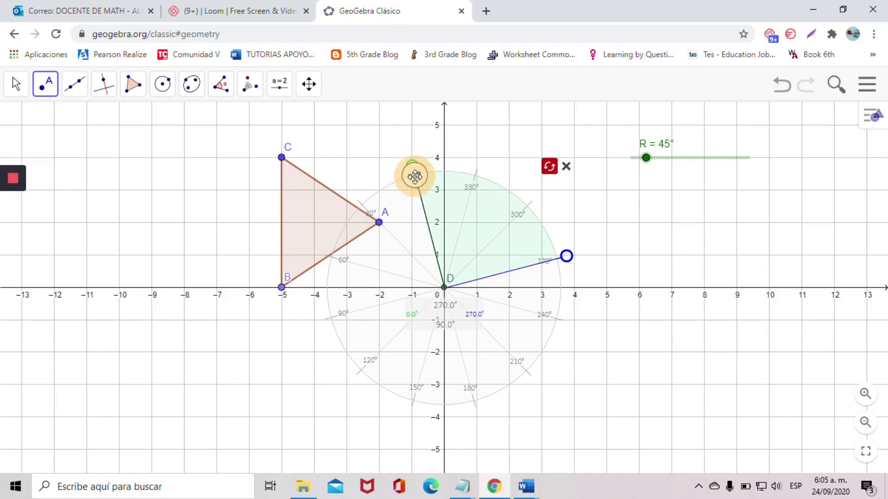
left_click_drag(414, 176, 359, 203)
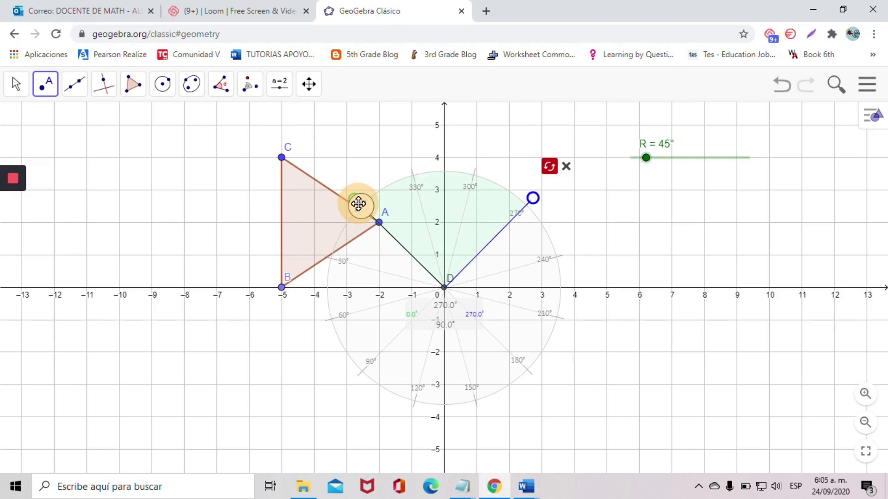
left_click_drag(359, 204, 360, 203)
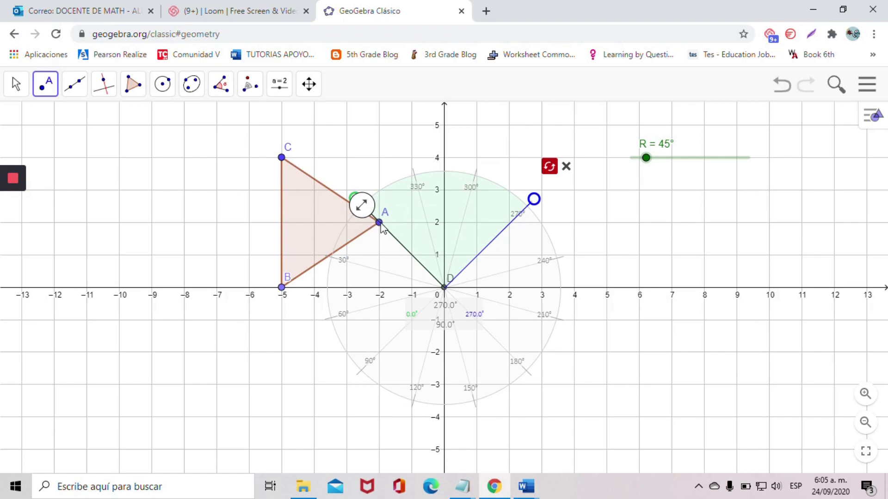
left_click(363, 207)
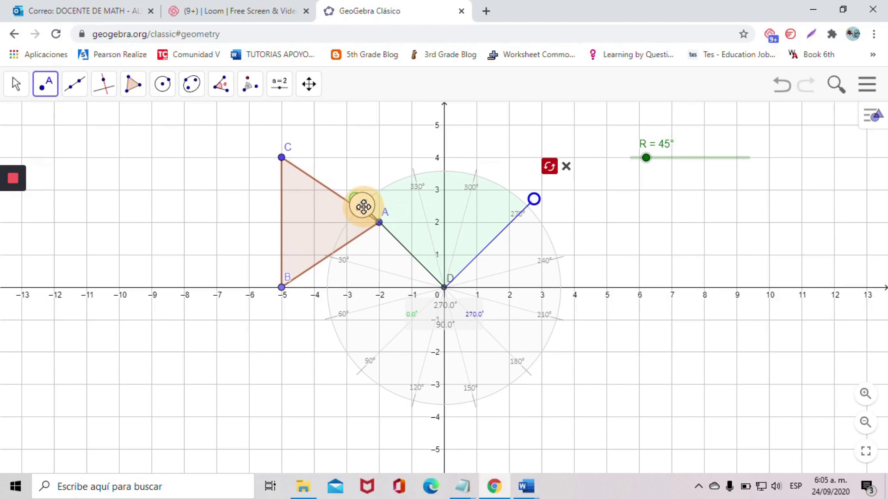
left_click_drag(363, 206, 363, 207)
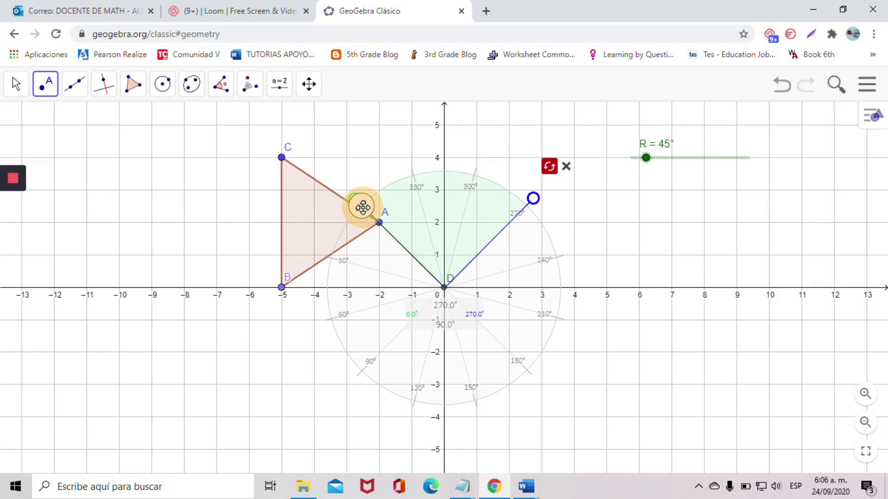
left_click_drag(362, 207, 363, 207)
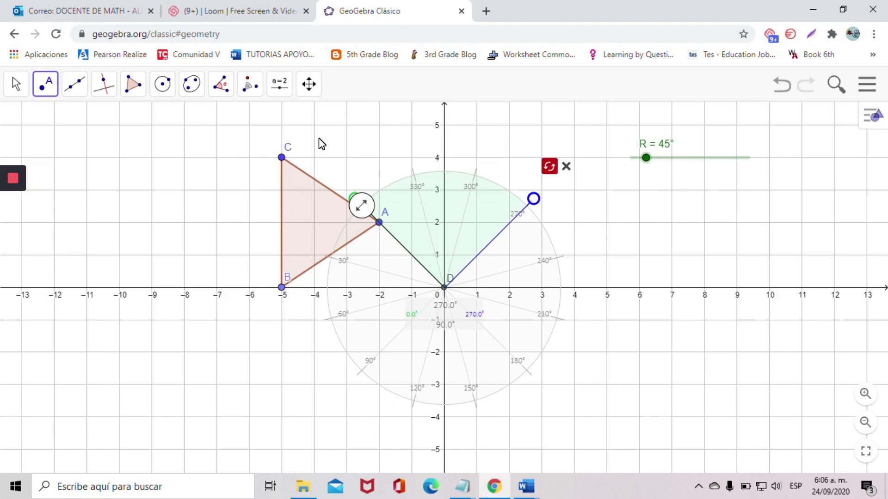
mouse_move(531, 168)
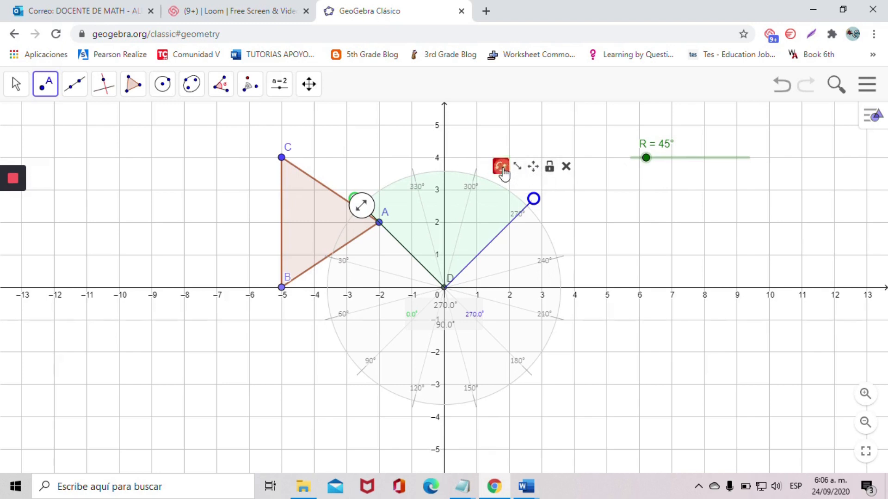
- Rotate triangle ABC about point D by the angle R, counterclockwise, with the Rotate around a Point tool
left_click(250, 86)
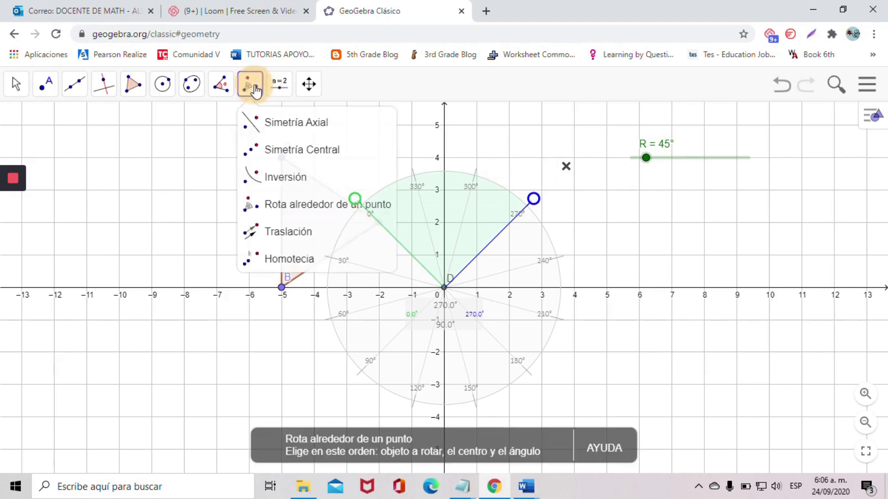
left_click(296, 207)
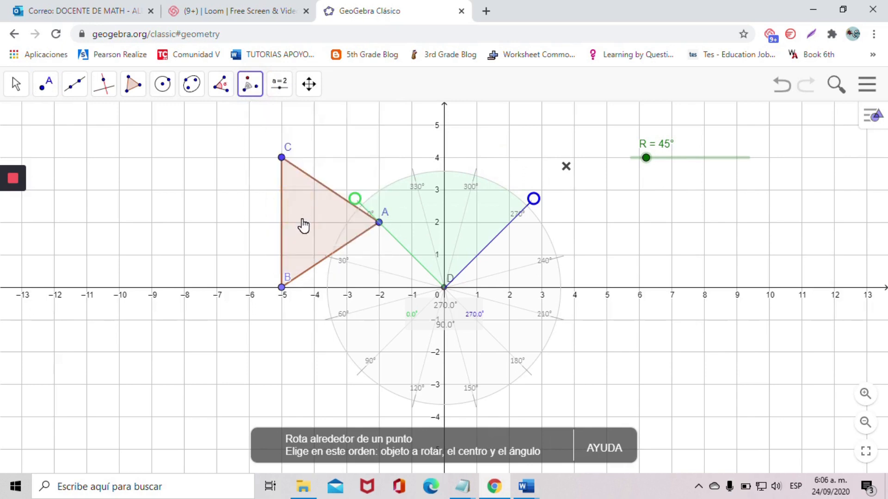
left_click(304, 225)
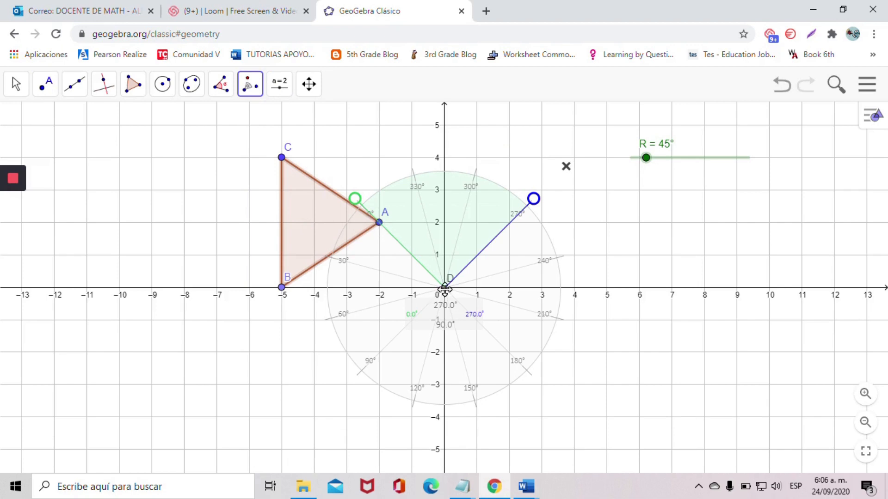
left_click_drag(447, 230, 650, 264)
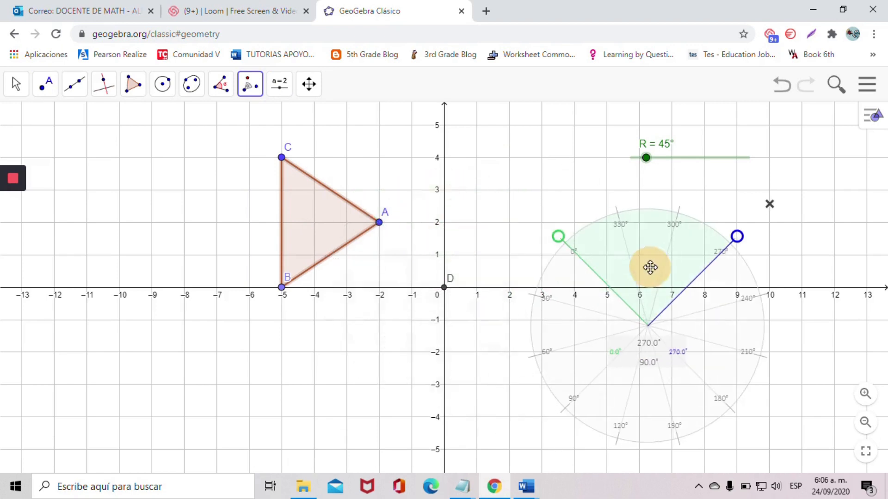
left_click(444, 289)
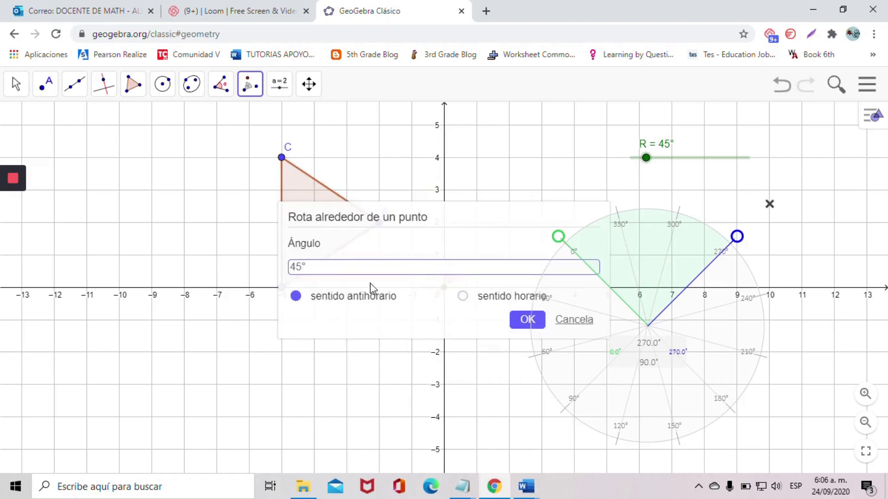
left_click_drag(313, 268, 277, 269)
left_click(524, 326)
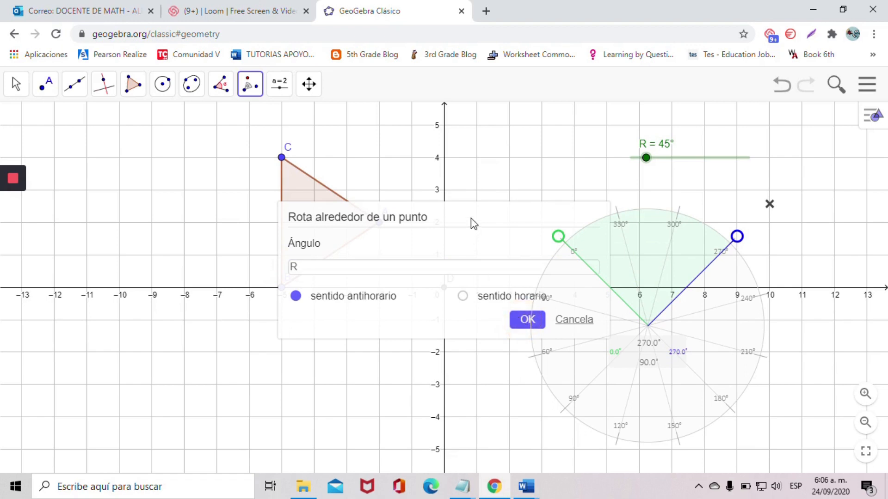
left_click_drag(473, 223, 404, 220)
left_click(459, 321)
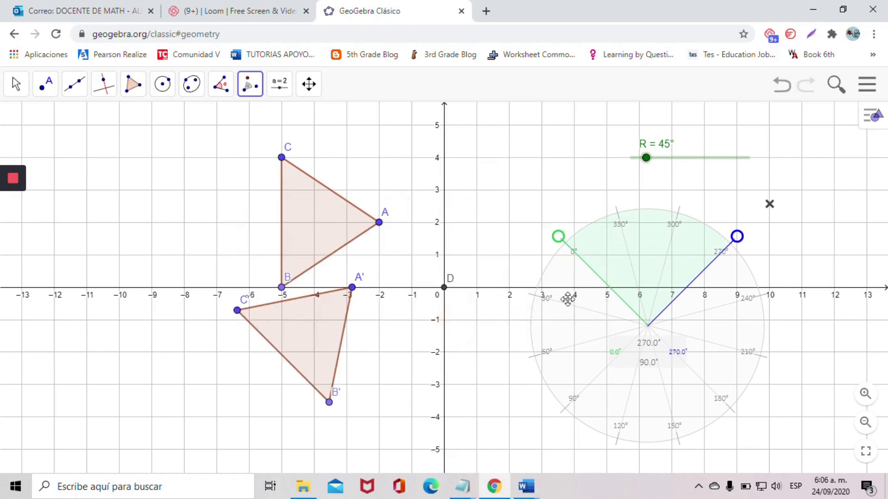
- Move the protractor back so its centre sits on point D at the origin
left_click_drag(667, 299, 463, 262)
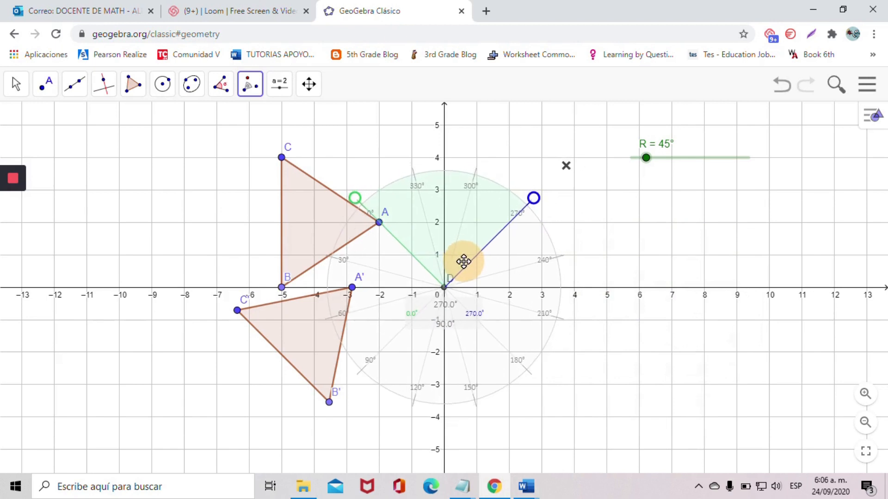
left_click_drag(463, 261, 463, 262)
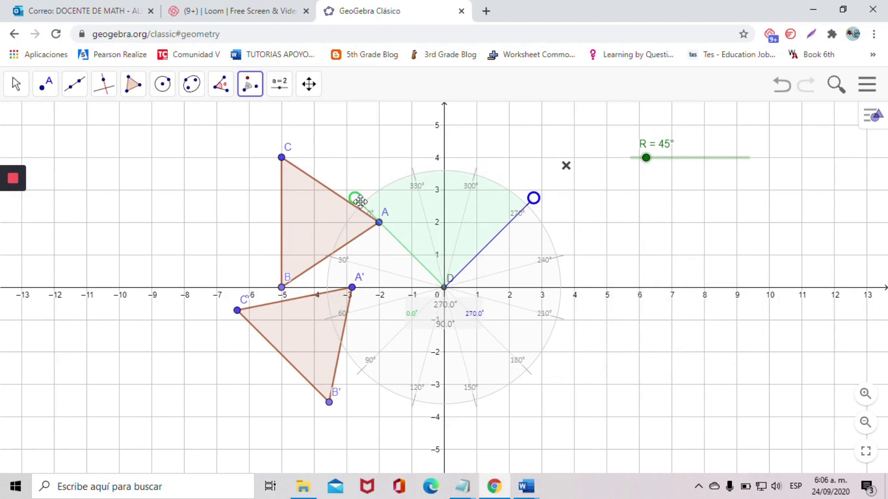
mouse_move(561, 170)
left_click(501, 166)
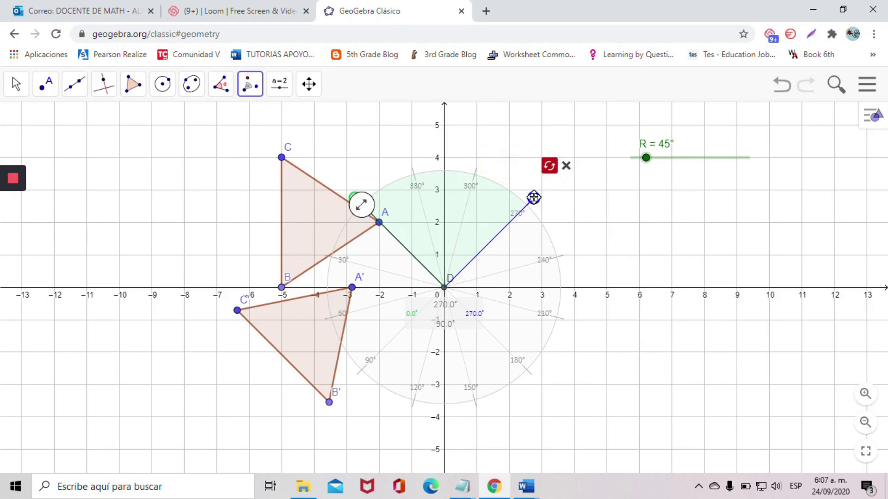
- Swing the protractor's blue arm onto point A' to measure the angle from A to A' about D
left_click_drag(533, 199, 382, 289)
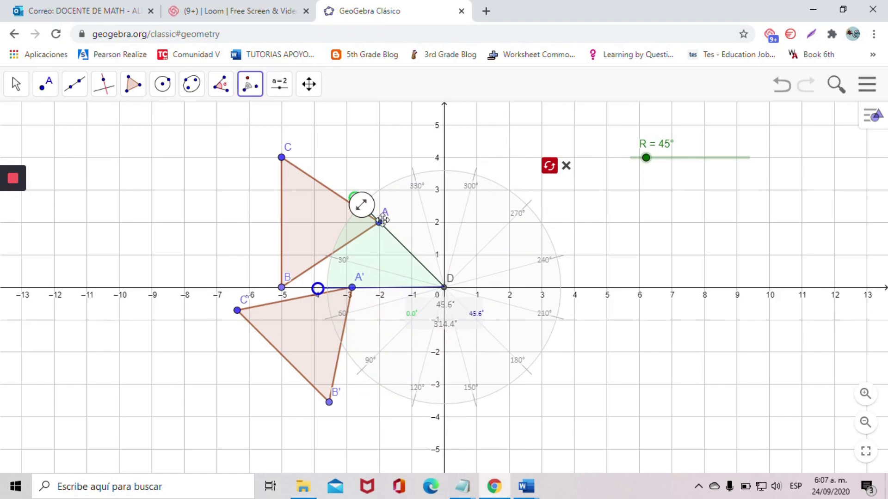
left_click_drag(363, 206, 362, 207)
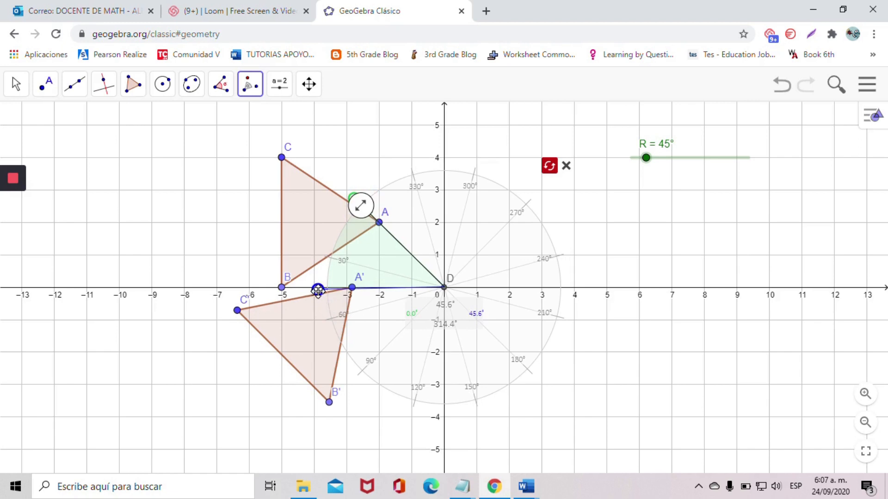
left_click_drag(318, 290, 317, 288)
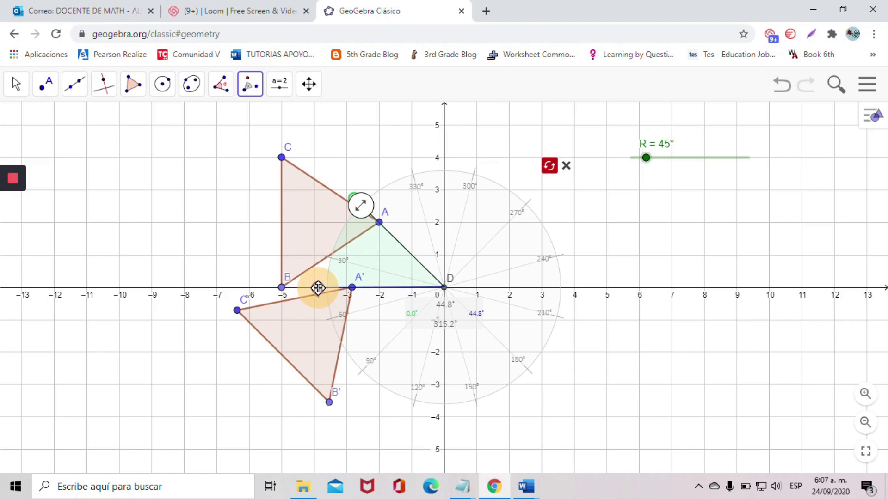
left_click_drag(317, 288, 318, 290)
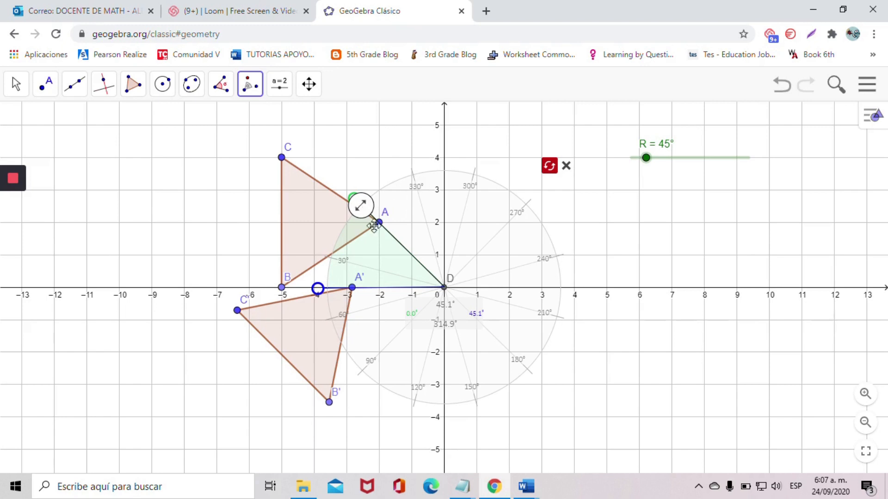
left_click(319, 289)
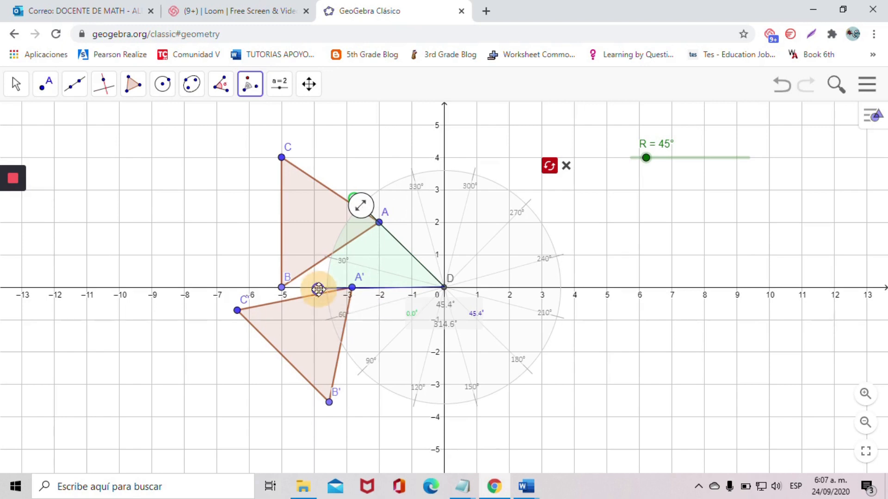
left_click_drag(318, 289, 318, 287)
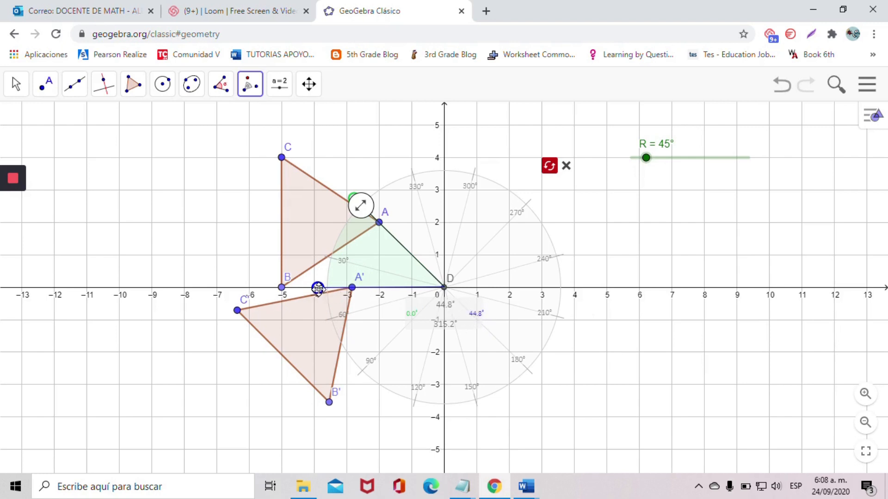
left_click(319, 289)
left_click_drag(319, 289, 322, 288)
- Set slider R to 180°
left_click_drag(647, 168, 690, 171)
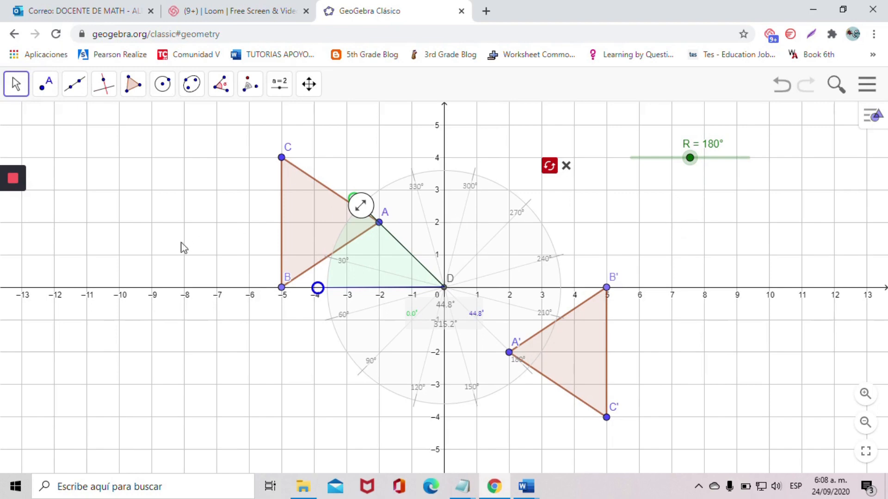
mouse_move(15, 181)
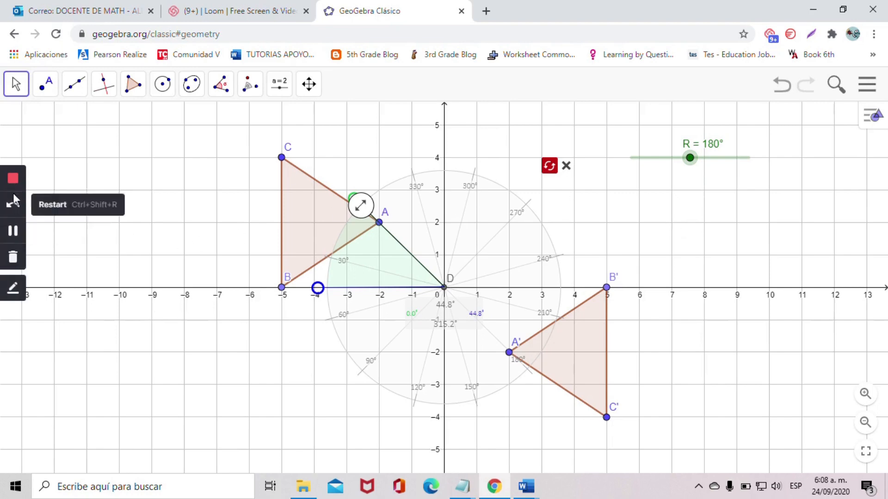